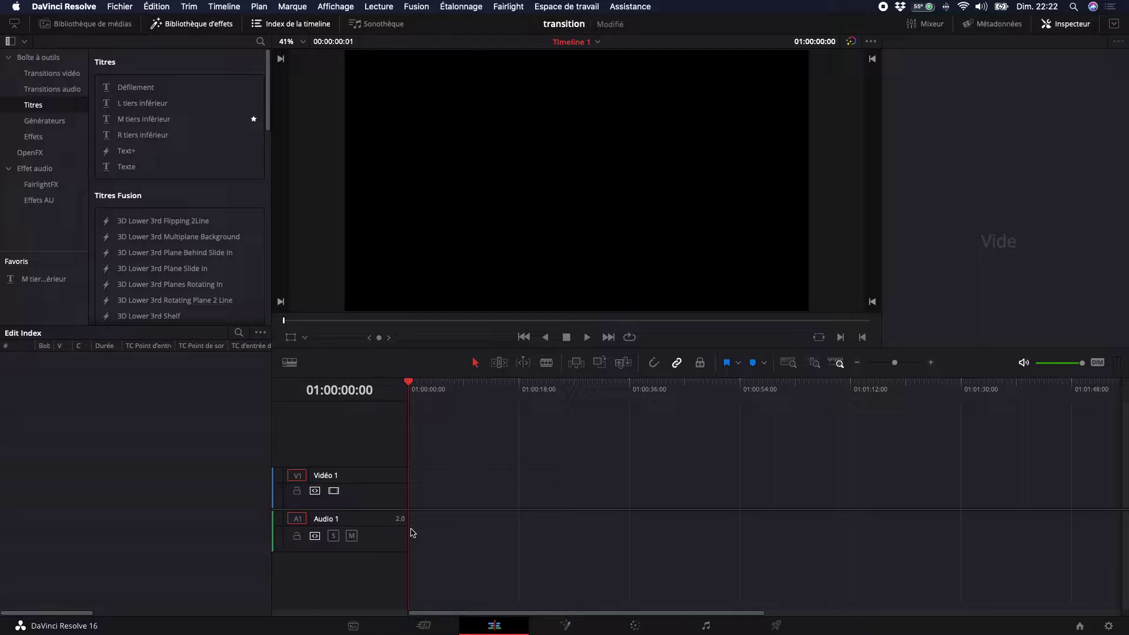
# Open the file browser for importing media into the project
pyautogui.click(126, 7)
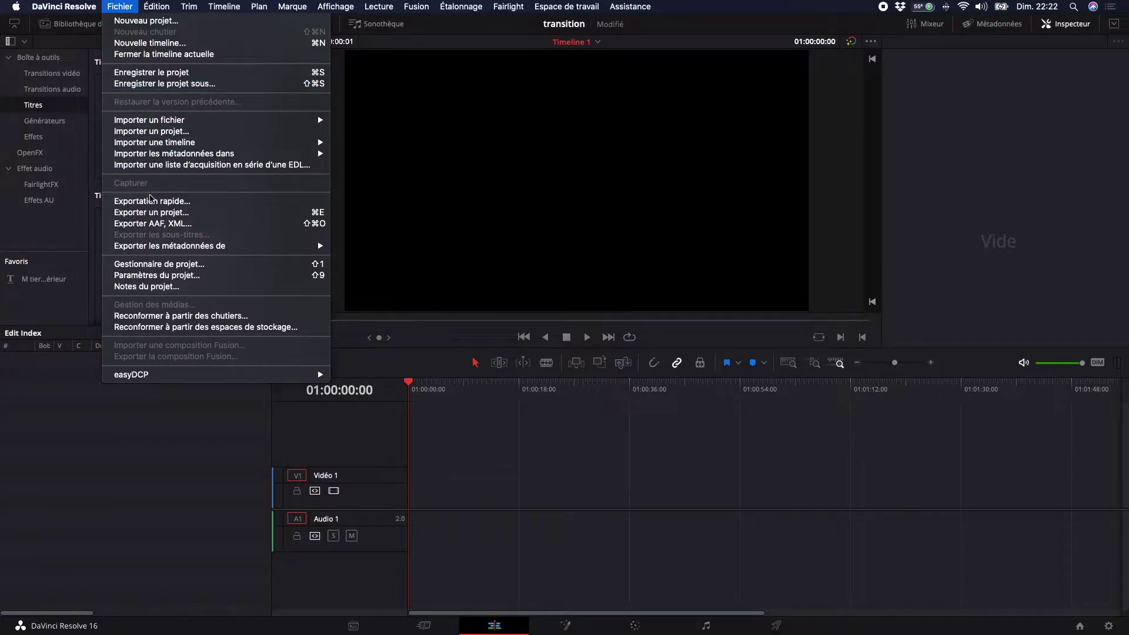
pyautogui.moveTo(144, 124)
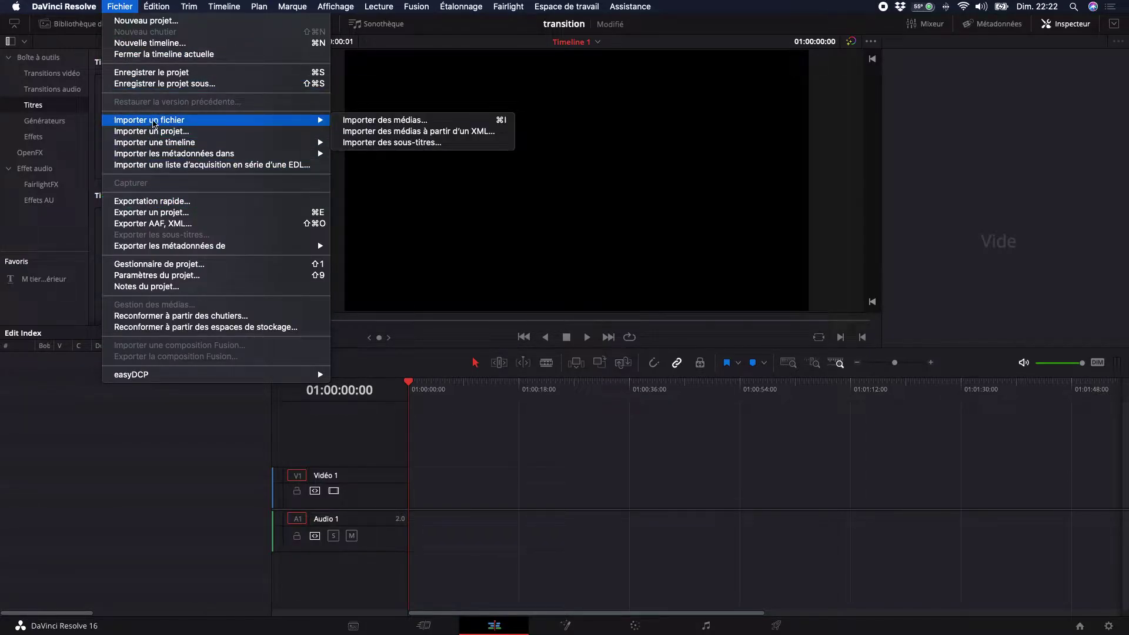
pyautogui.click(433, 122)
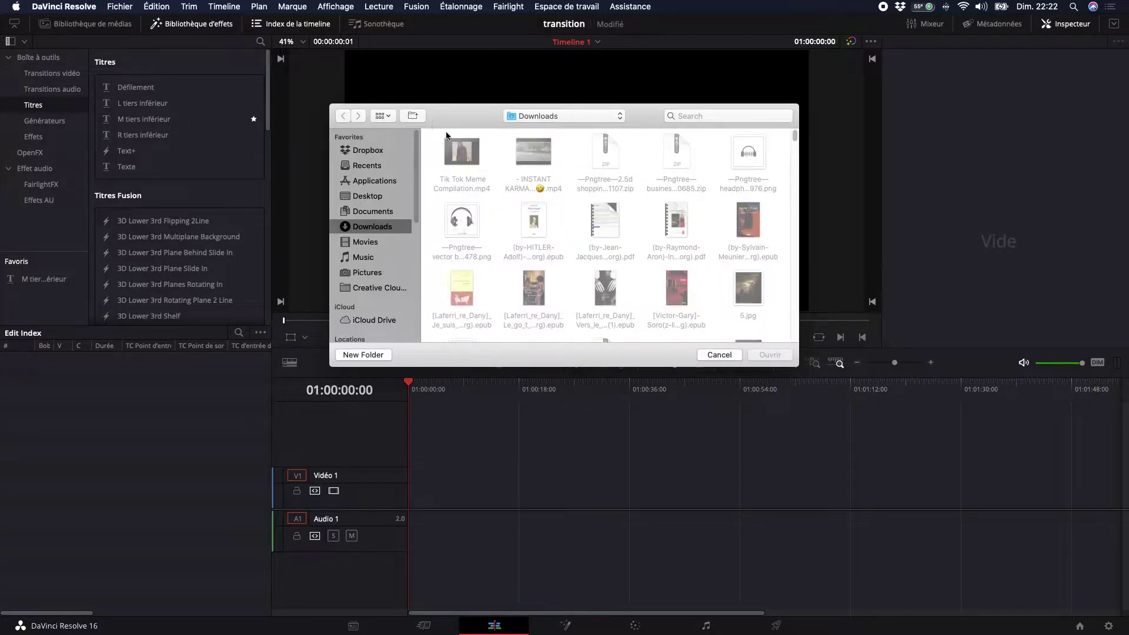
# Select the clip Castle - 29224.mp4 in the Downloads folder
pyautogui.scroll(-5, 610, 303)
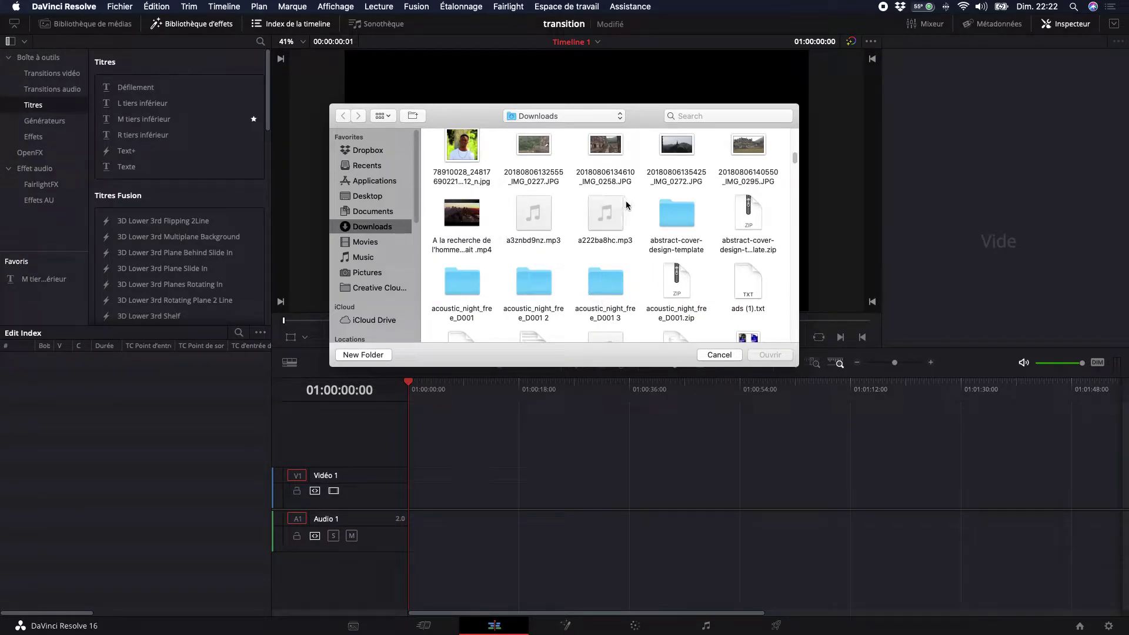
pyautogui.scroll(-3, 610, 300)
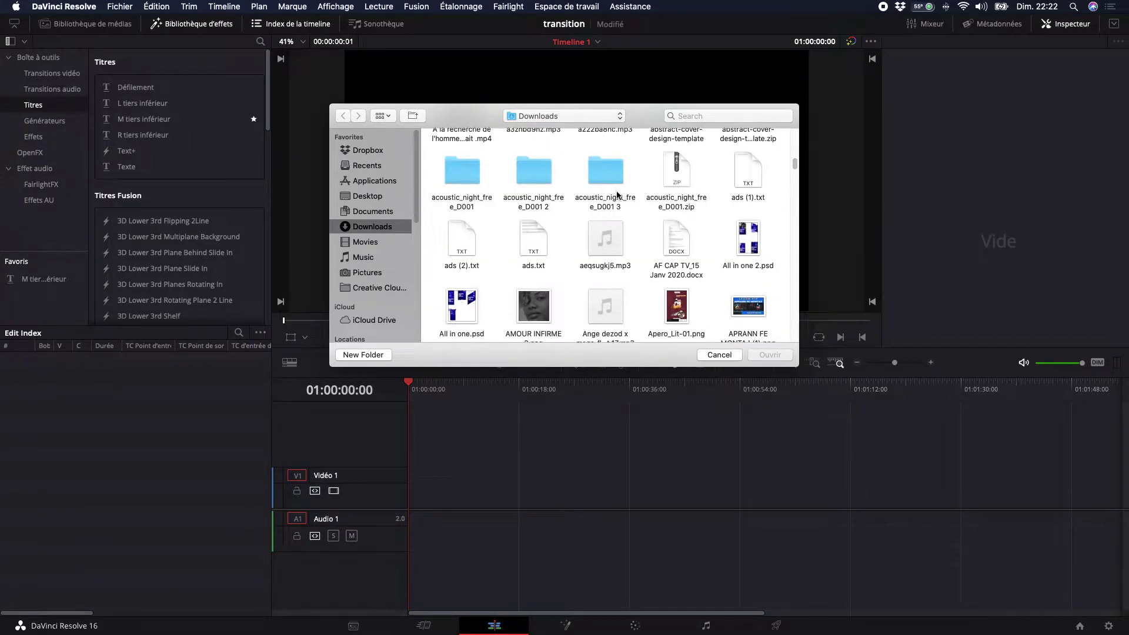
pyautogui.scroll(-5, 610, 300)
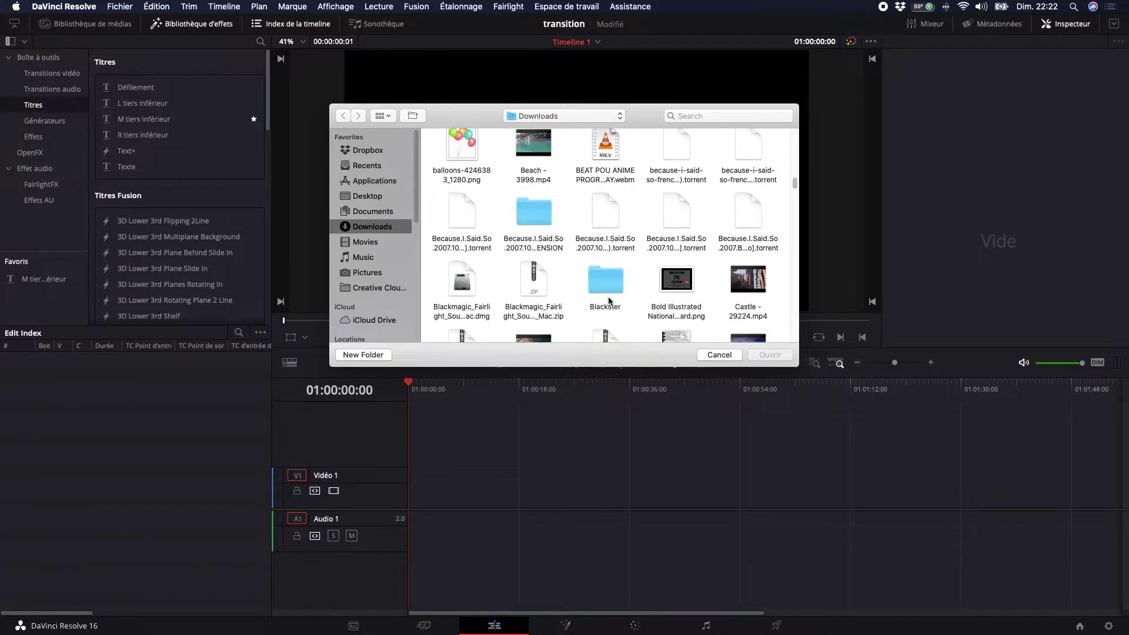
pyautogui.scroll(-1, 676, 277)
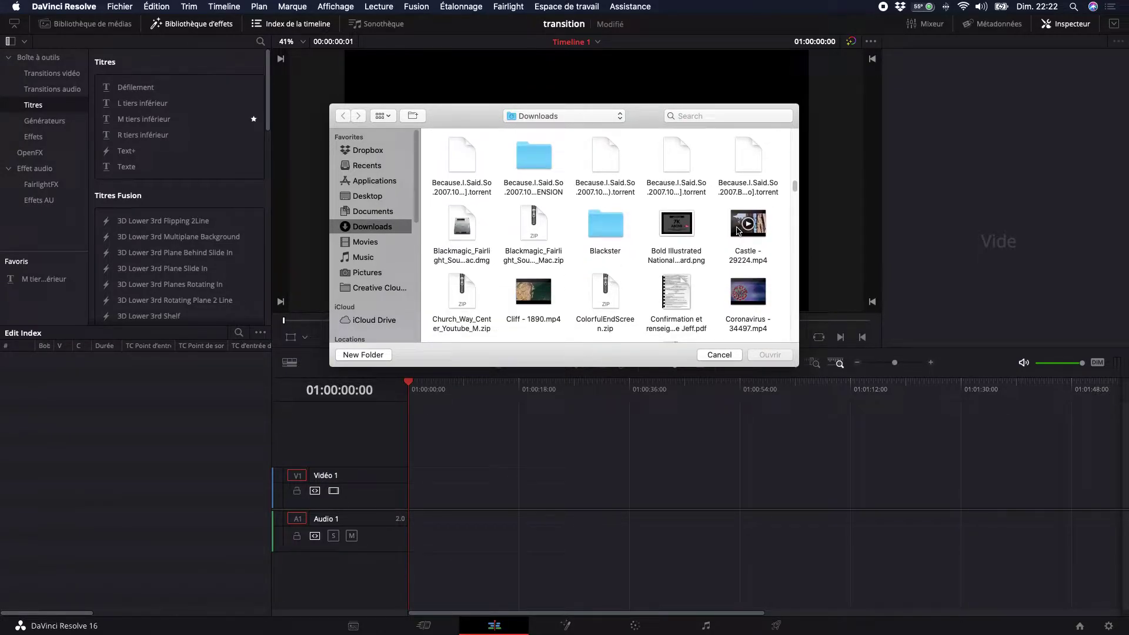
pyautogui.click(735, 229)
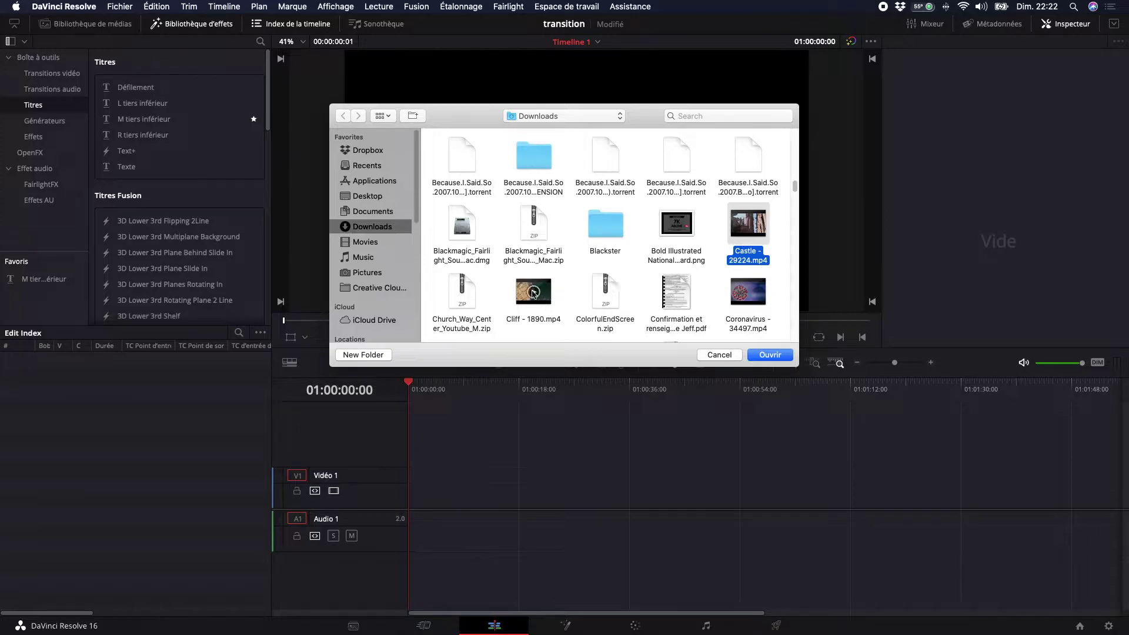
# Select the clips Hands - 34208.mp4 and Hands - 34211.mp4 together in the Downloads folder
pyautogui.scroll(-5, 679, 283)
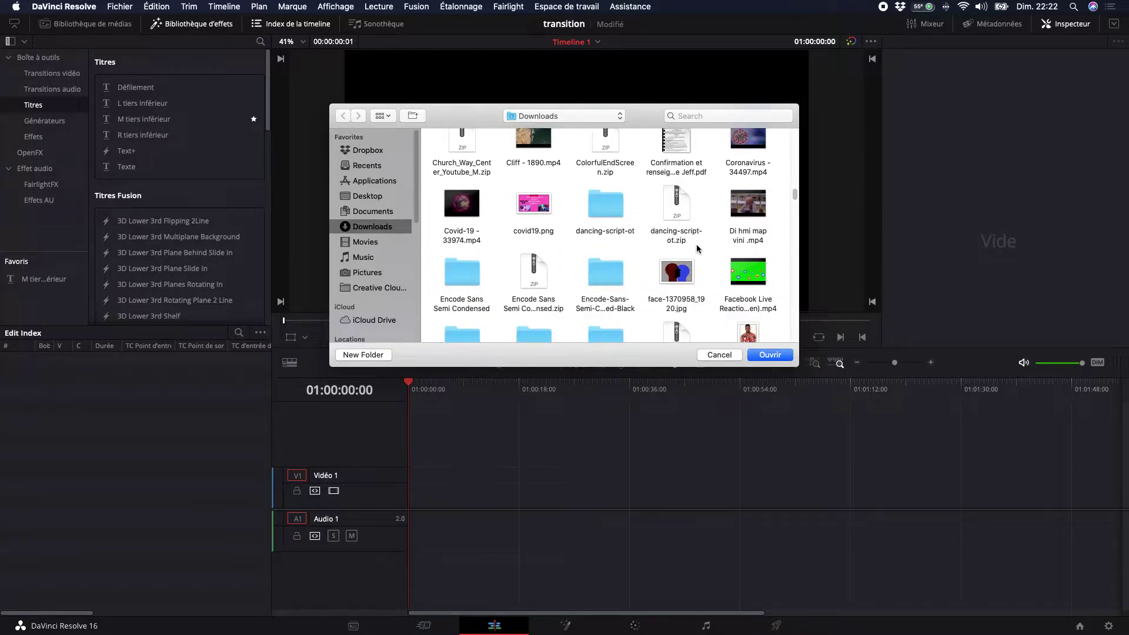
pyautogui.scroll(-2, 699, 246)
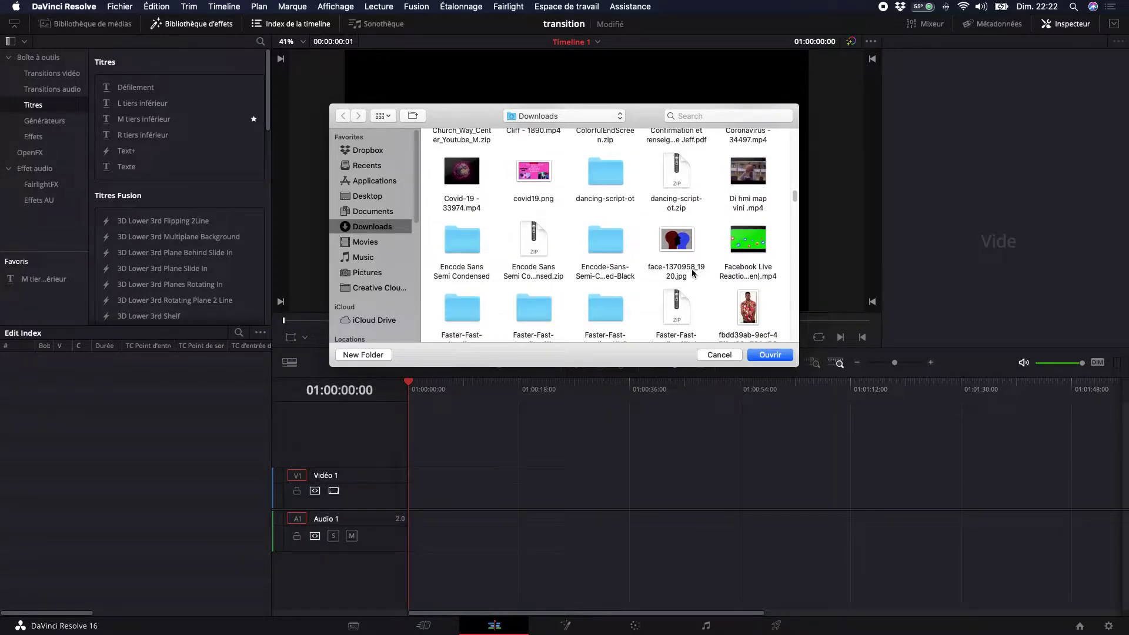
pyautogui.scroll(-5, 694, 265)
pyautogui.scroll(-5, 693, 272)
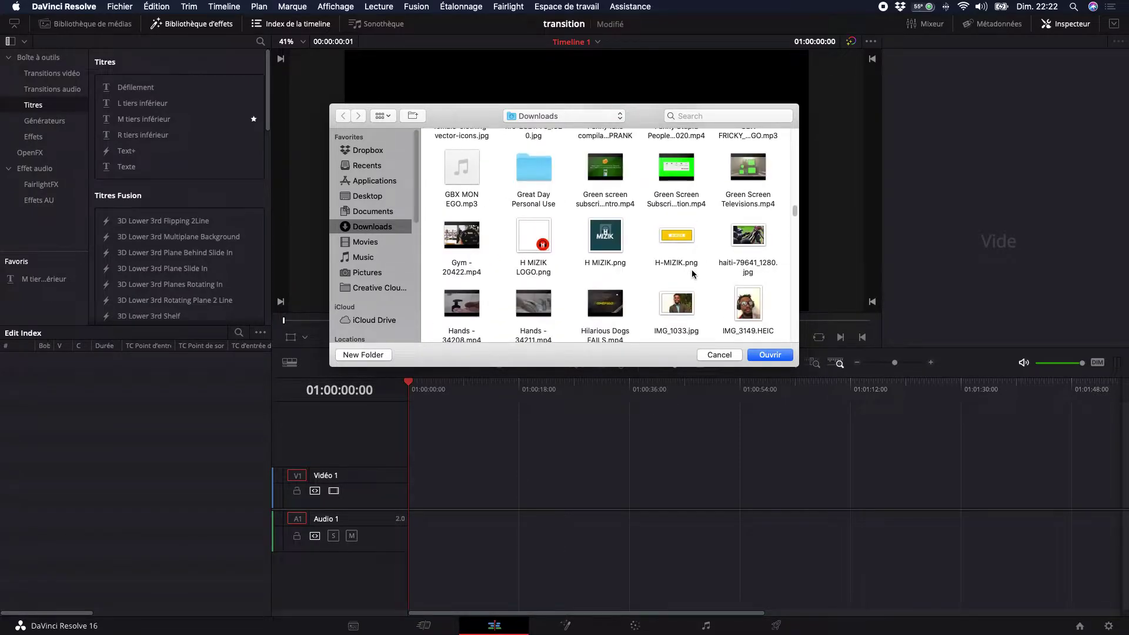
pyautogui.scroll(-1, 647, 286)
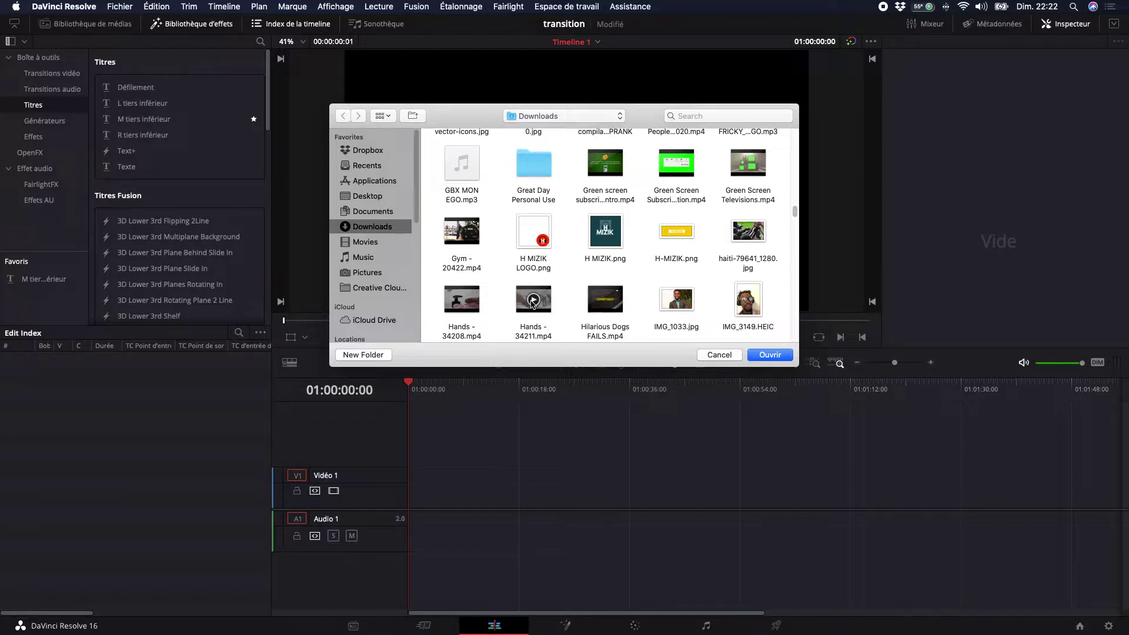
pyautogui.click(458, 294)
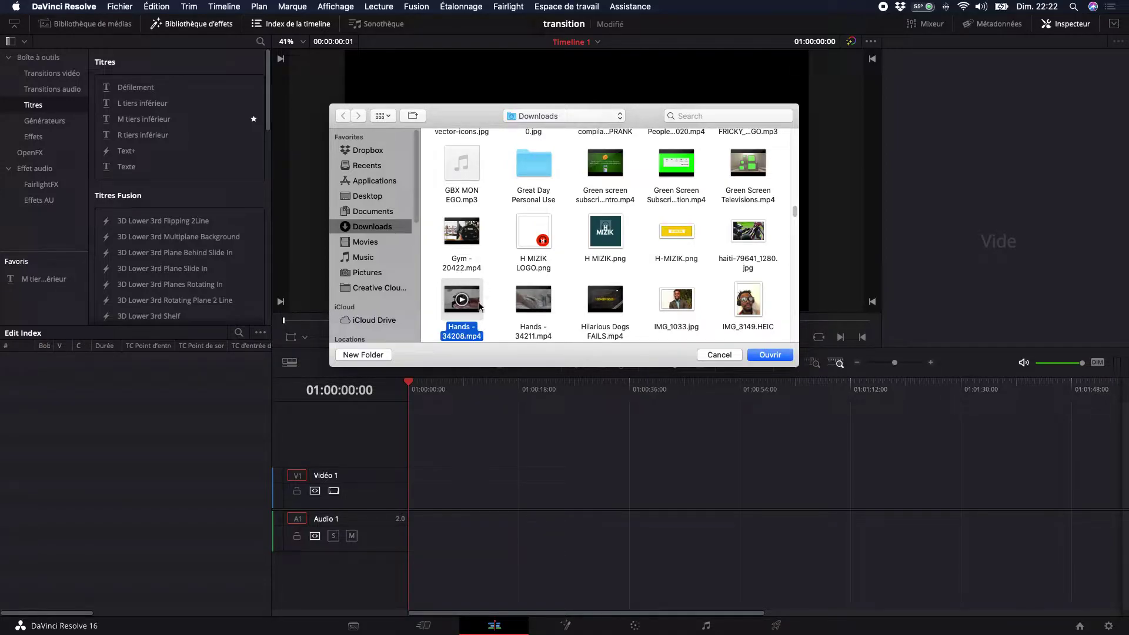
pyautogui.scroll(-2, 571, 300)
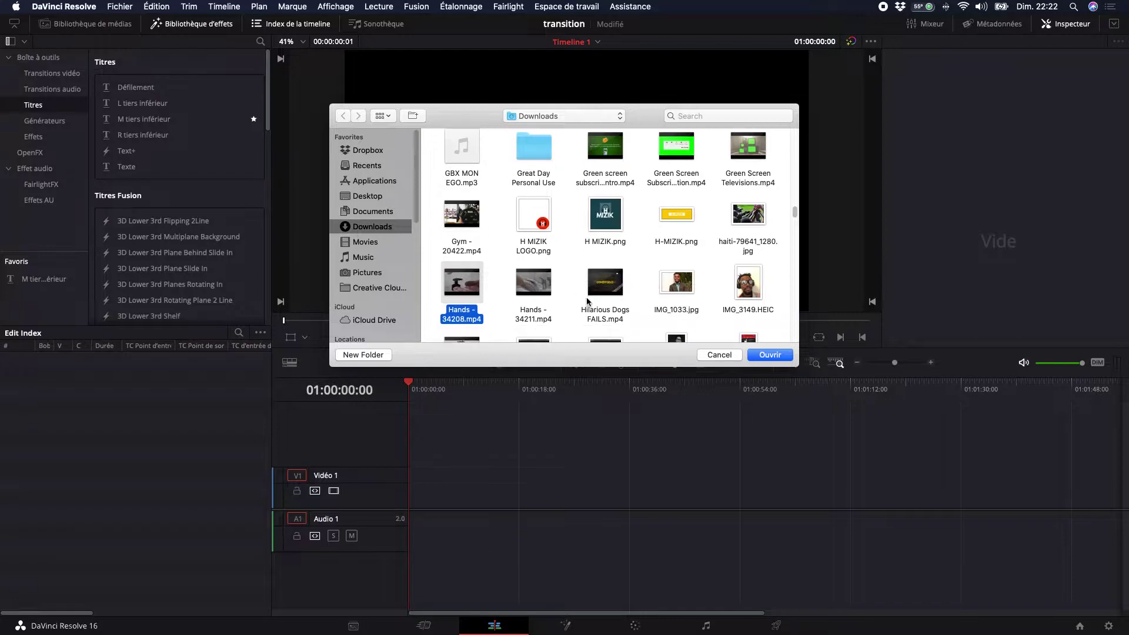
pyautogui.keyDown('shift'); pyautogui.click(533, 264); pyautogui.keyUp('shift')
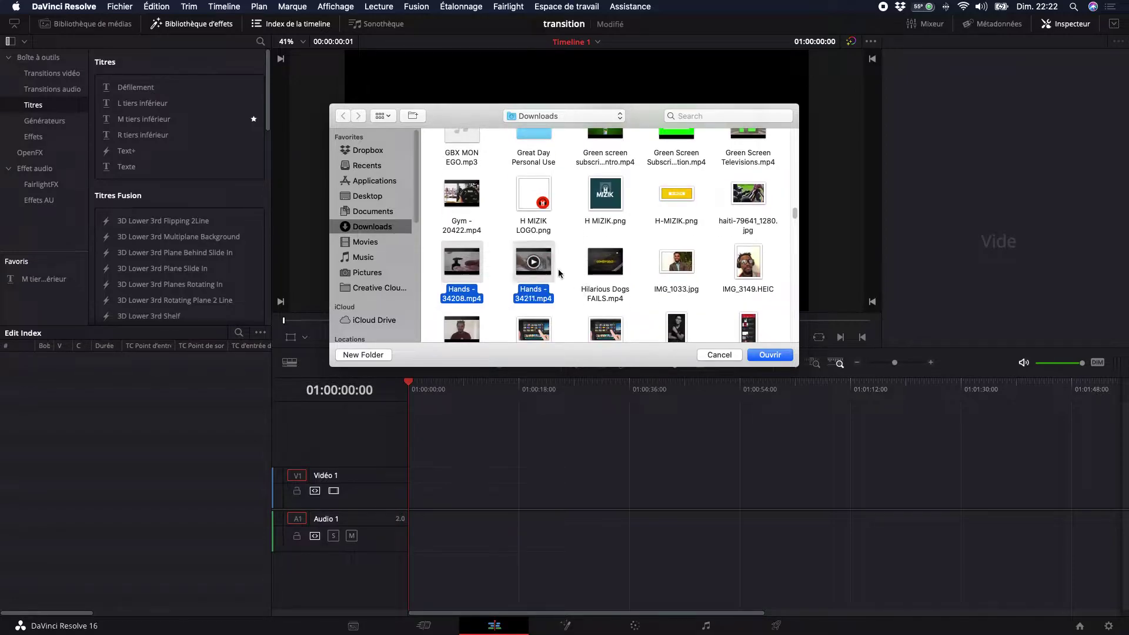
# Select the clip Pexels Videos 1448735.mp4 in the Downloads folder for import
pyautogui.scroll(-3, 550, 274)
pyautogui.scroll(-6, 564, 304)
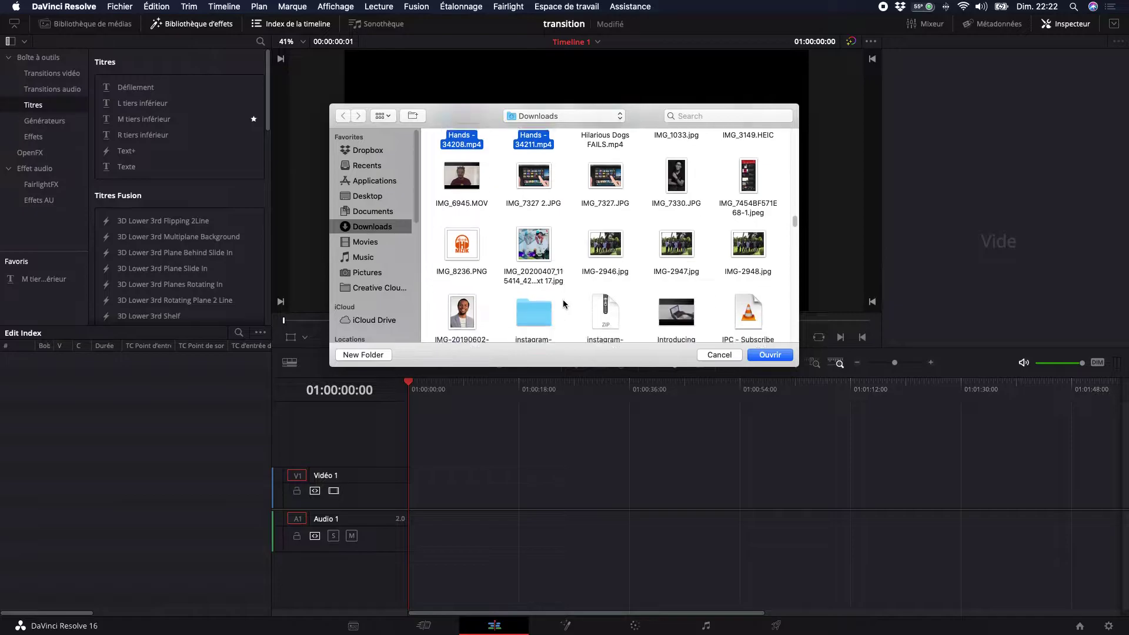
pyautogui.scroll(-8, 594, 306)
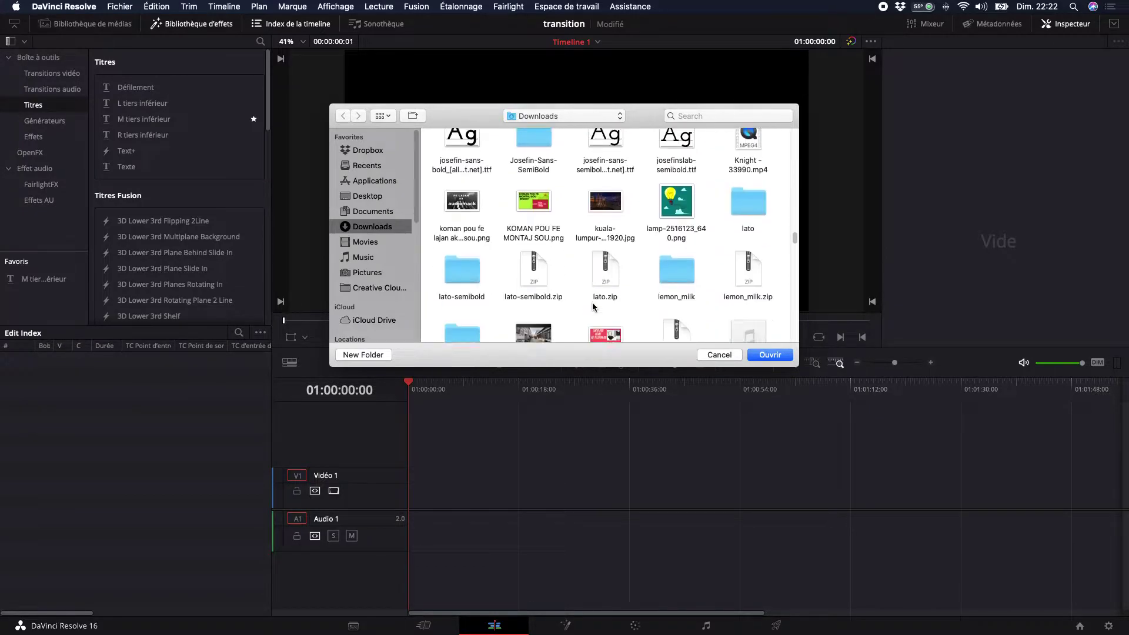
pyautogui.scroll(-10, 594, 306)
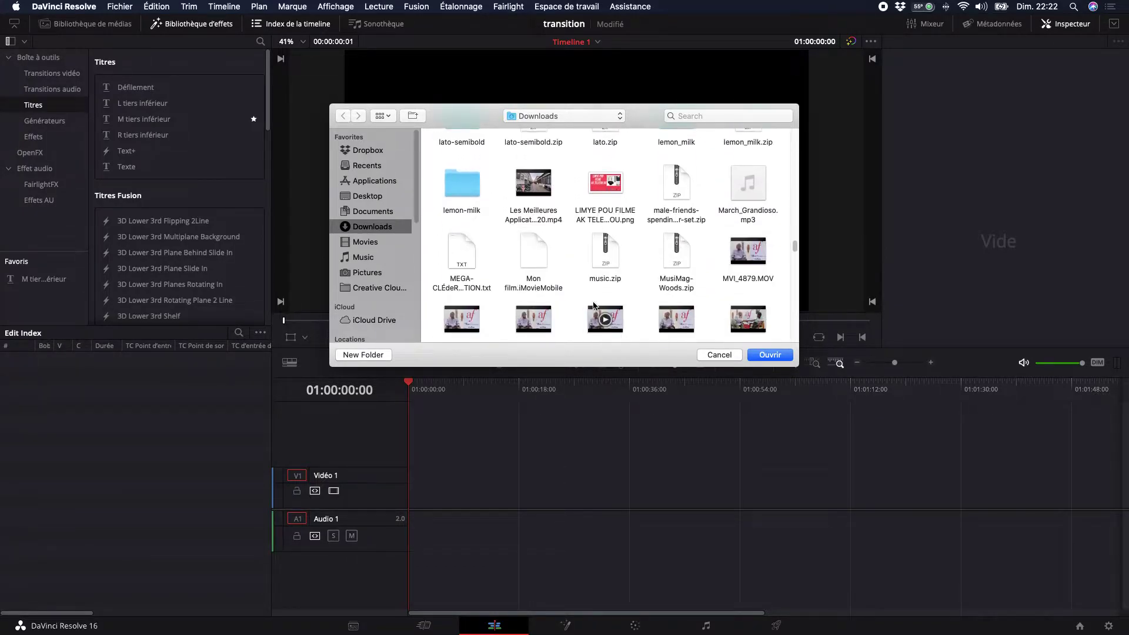
pyautogui.scroll(-3, 594, 305)
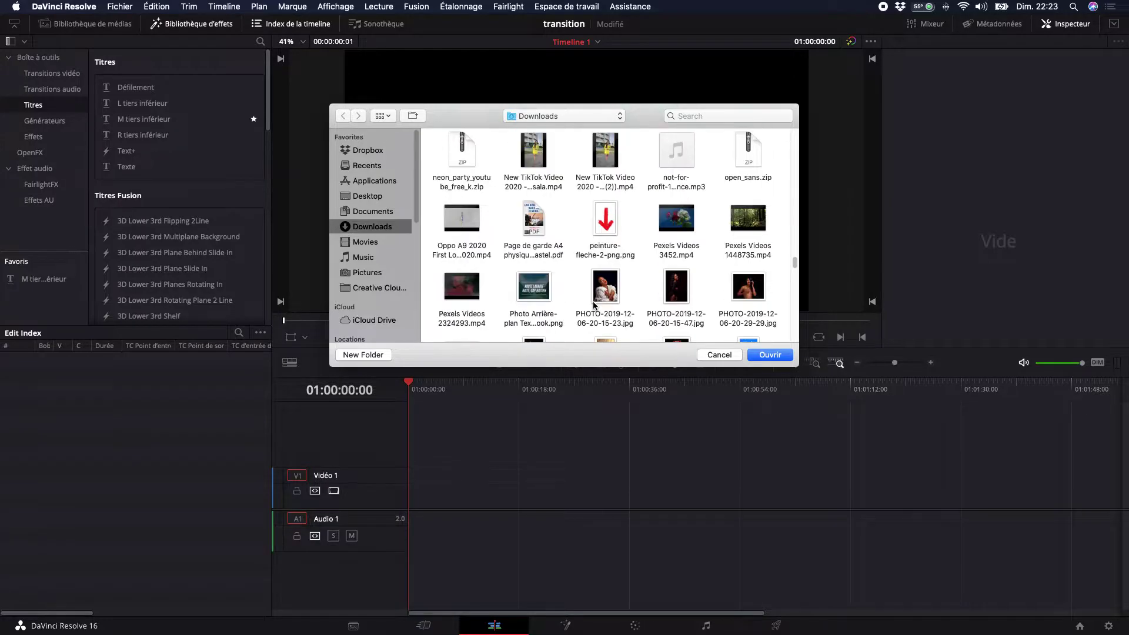
pyautogui.moveTo(449, 221)
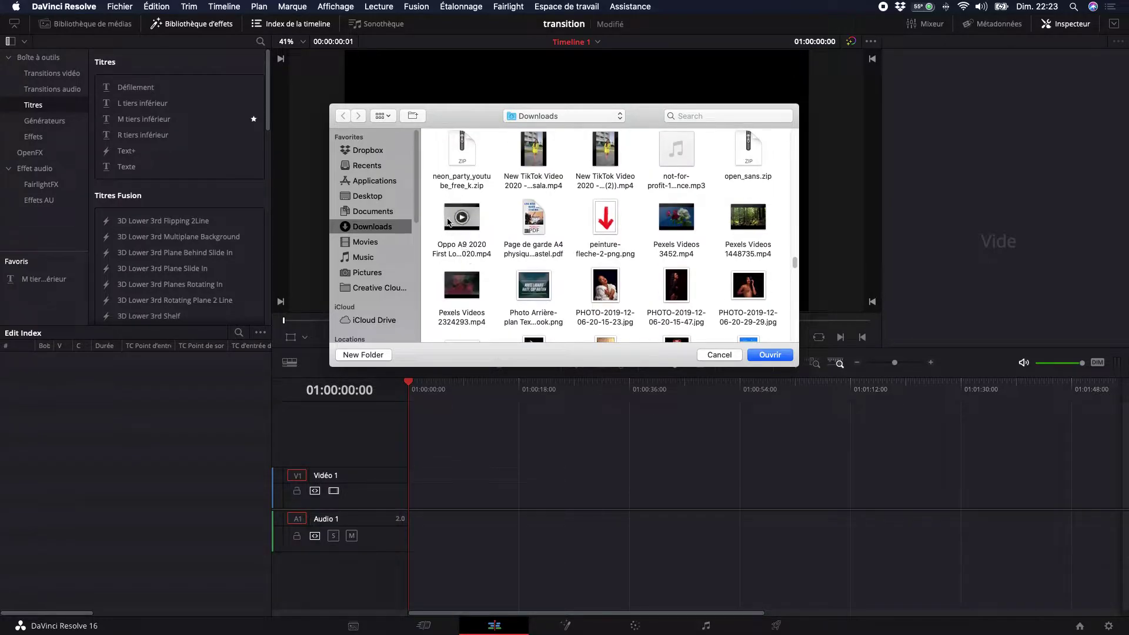
pyautogui.click(739, 227)
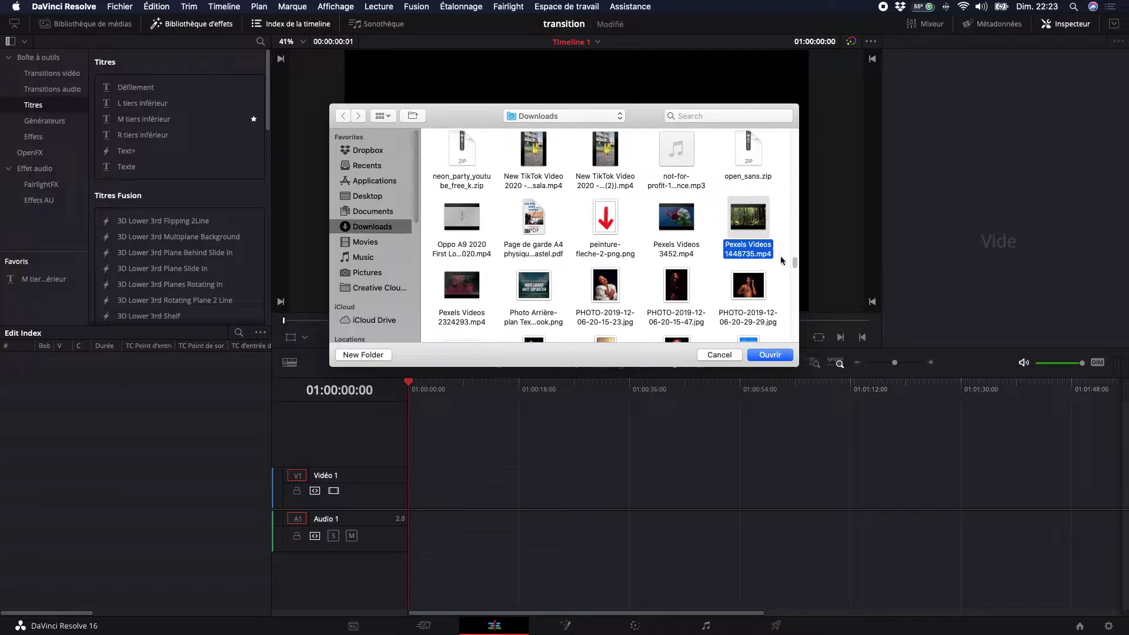
# Add Hands - 34208.mp4 and Hands - 34211.mp4 to the file selection and import the selected clips
pyautogui.scroll(5, 593, 230)
pyautogui.scroll(10, 593, 231)
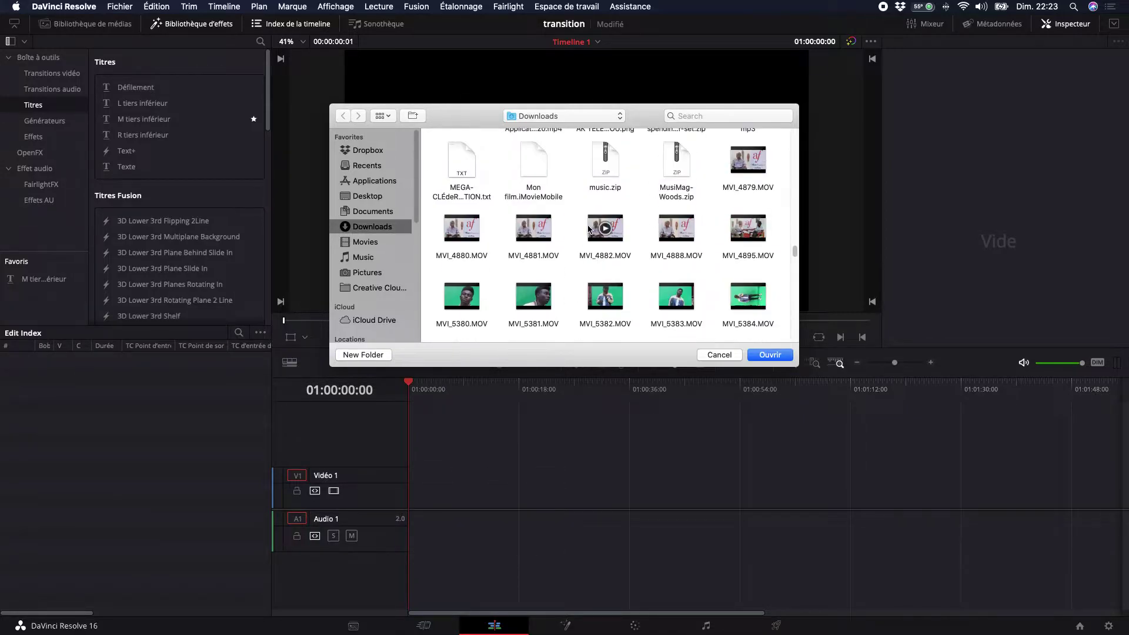
pyautogui.scroll(3, 579, 225)
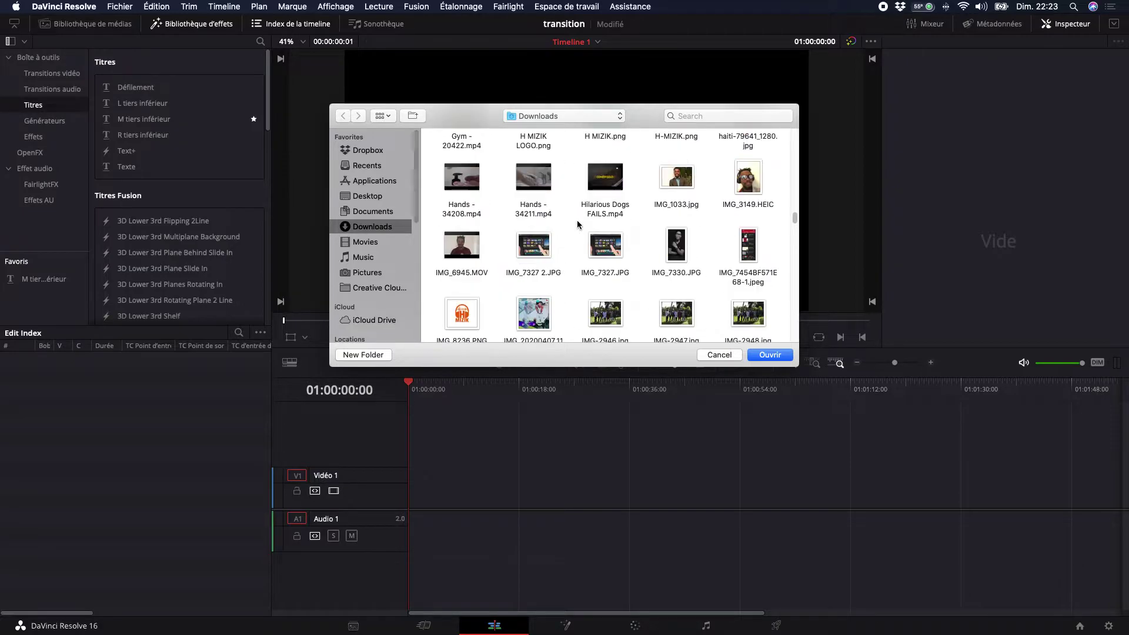
pyautogui.click(461, 184)
pyautogui.keyDown('super'); pyautogui.click(534, 183); pyautogui.keyUp('super')
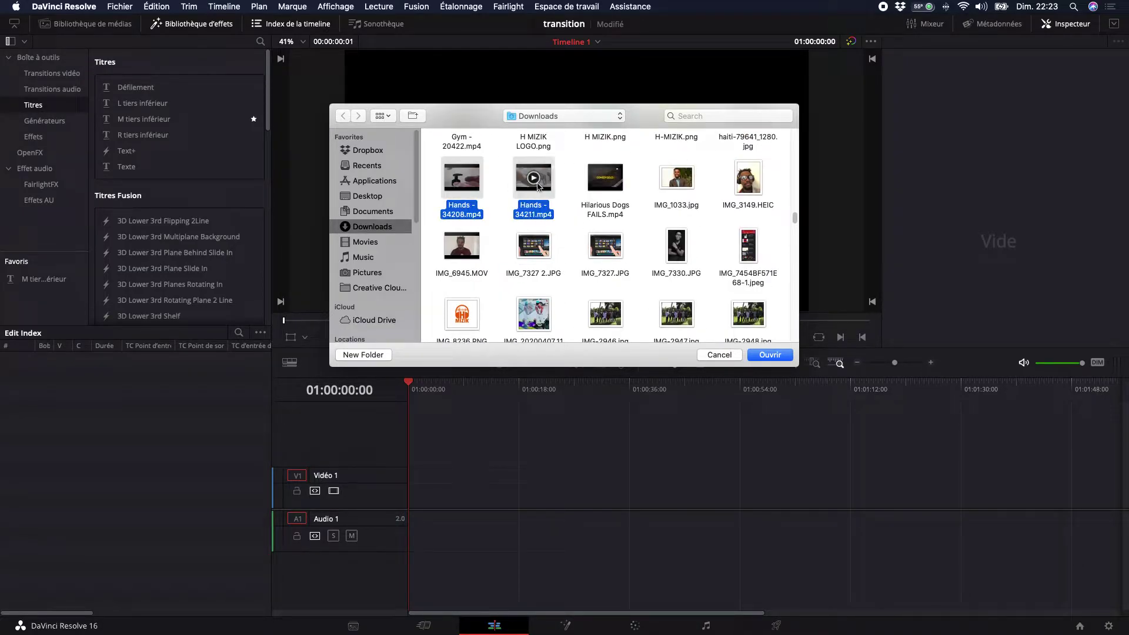
pyautogui.click(784, 355)
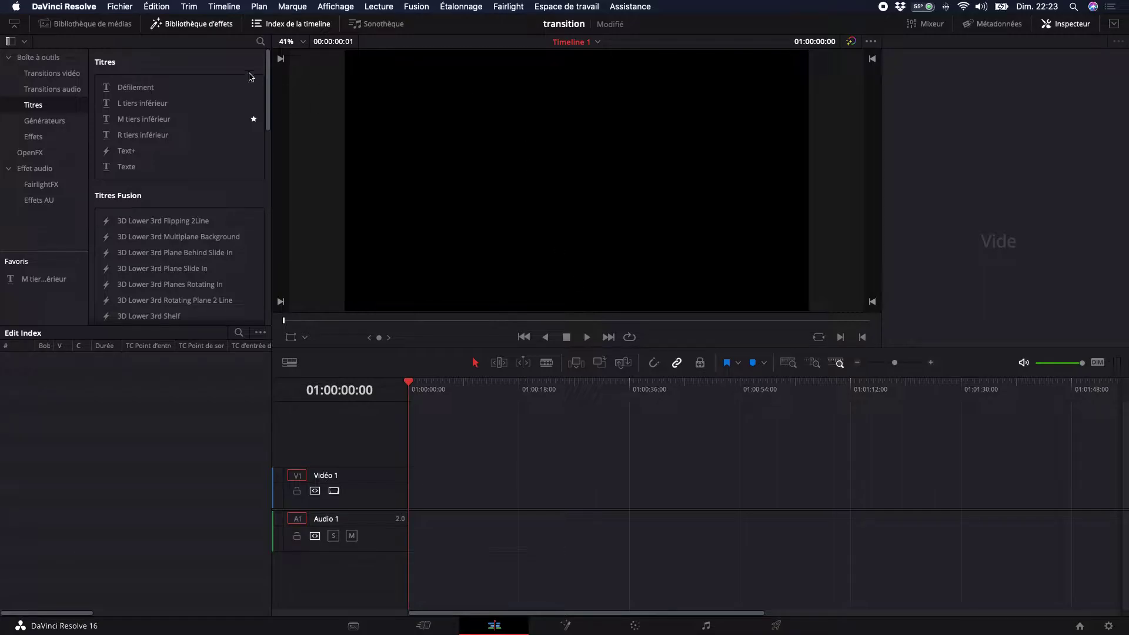
# Hide the timeline index and the effects library on the Edit page
pyautogui.click(265, 26)
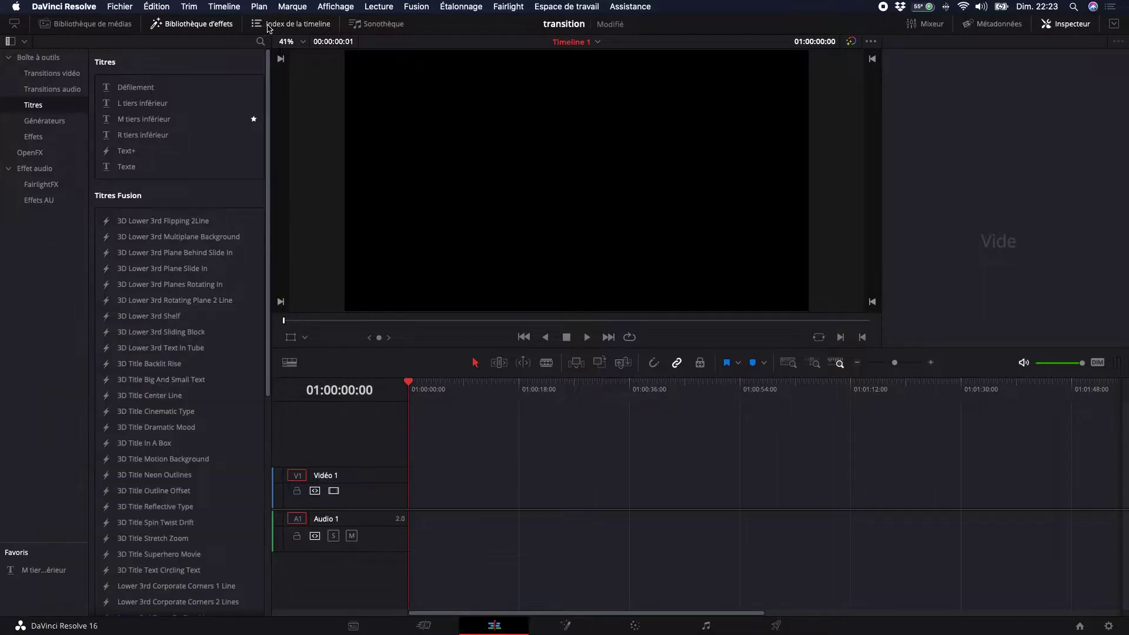
pyautogui.click(205, 26)
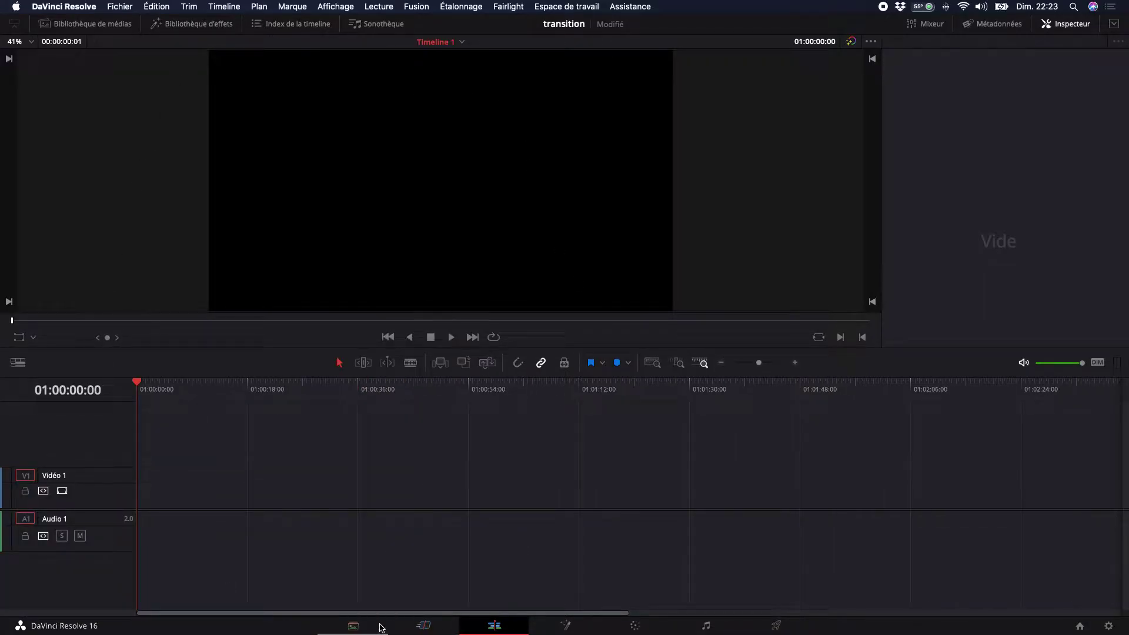
# Check the imported clips on the Media page, select Hands - 34208.mp4, and return to the Edit page
pyautogui.click(355, 626)
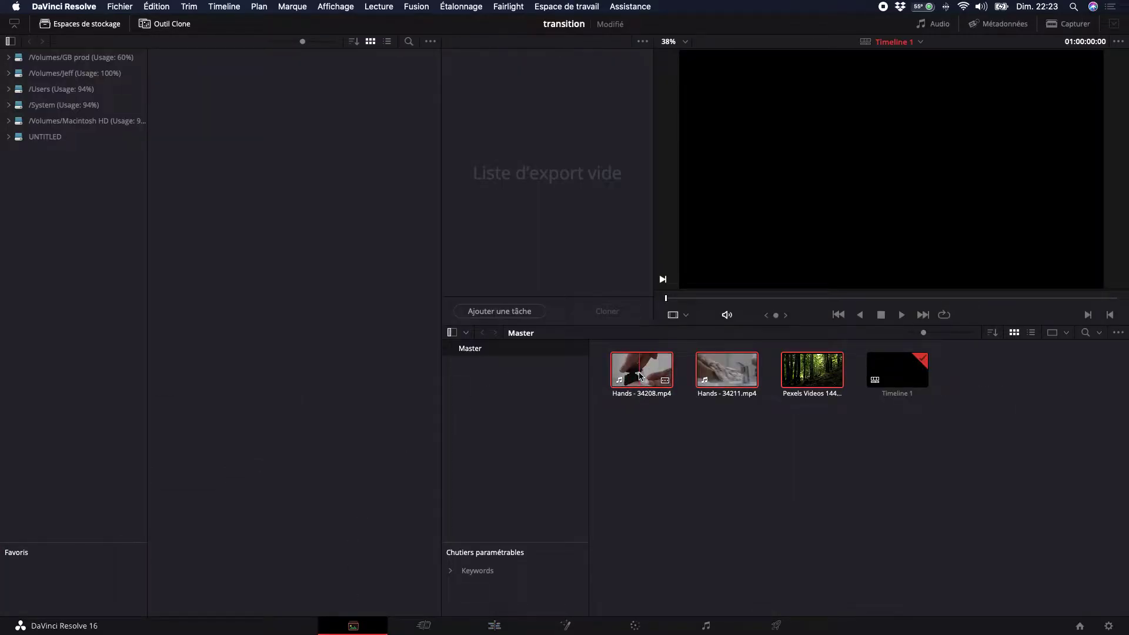
pyautogui.click(646, 383)
pyautogui.click(494, 624)
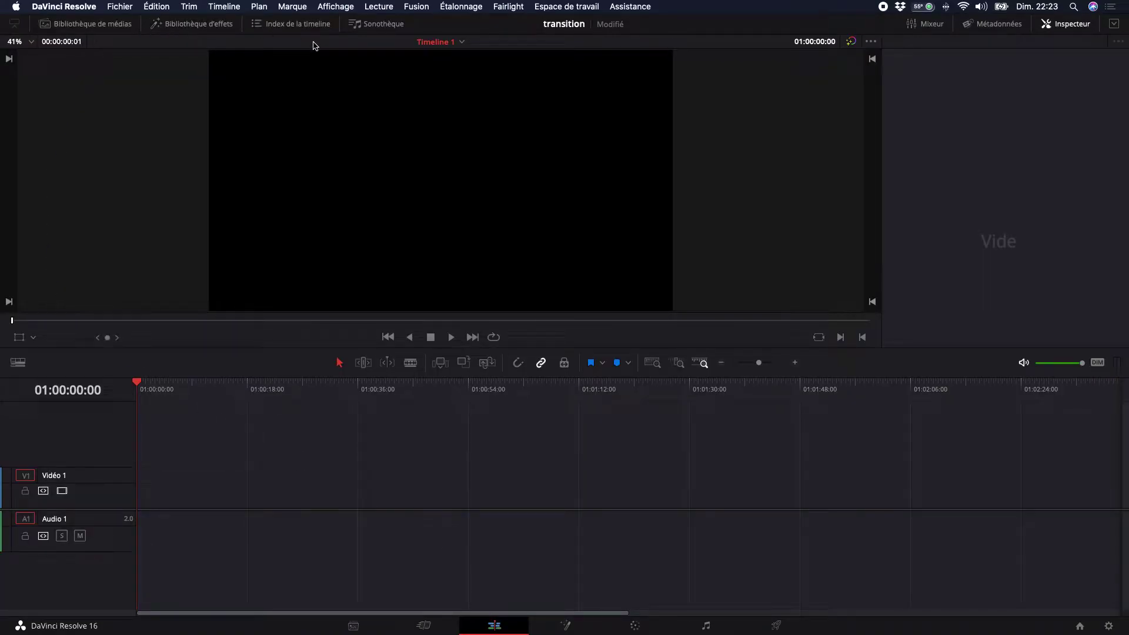
# Show the media pool on the Edit page and load Hands - 34211.mp4 into the source viewer
pyautogui.click(88, 23)
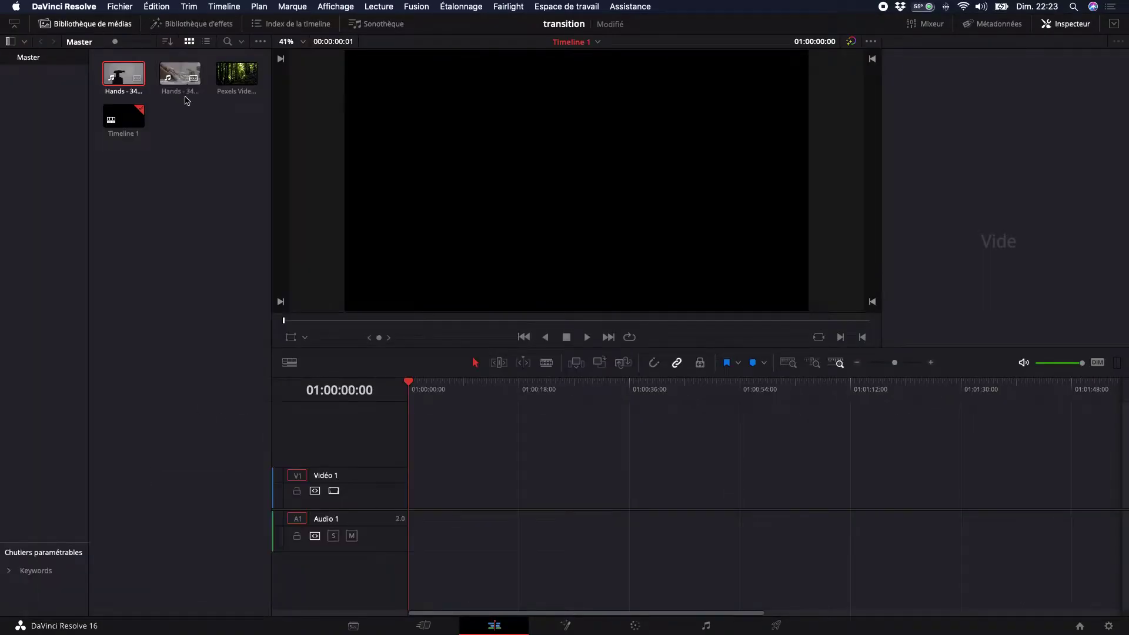
pyautogui.click(165, 75)
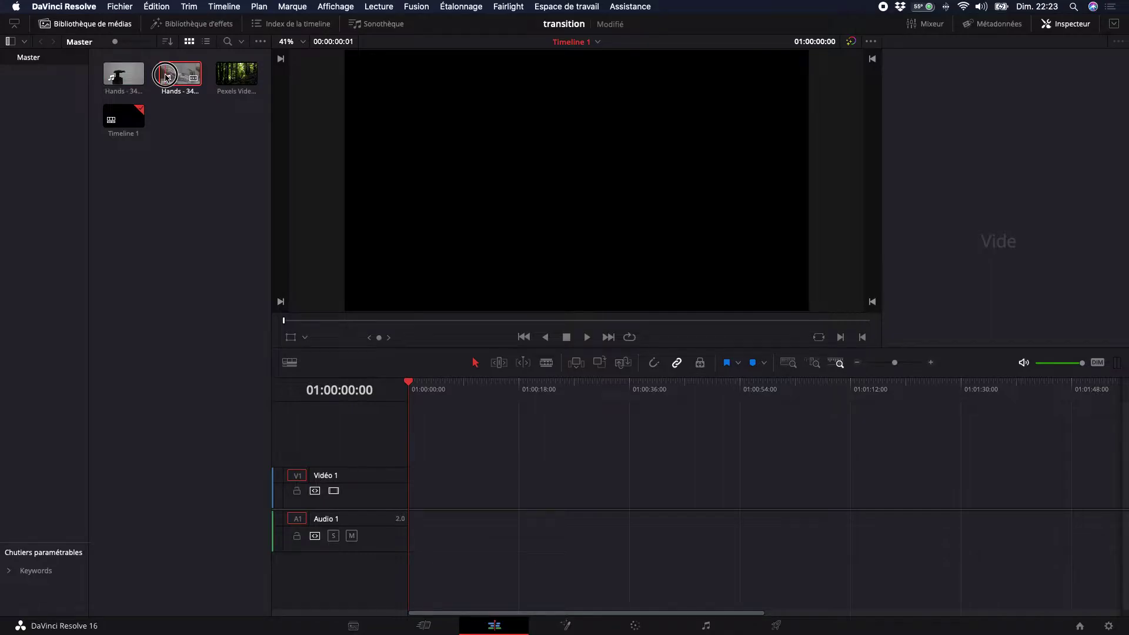
pyautogui.doubleClick(166, 75)
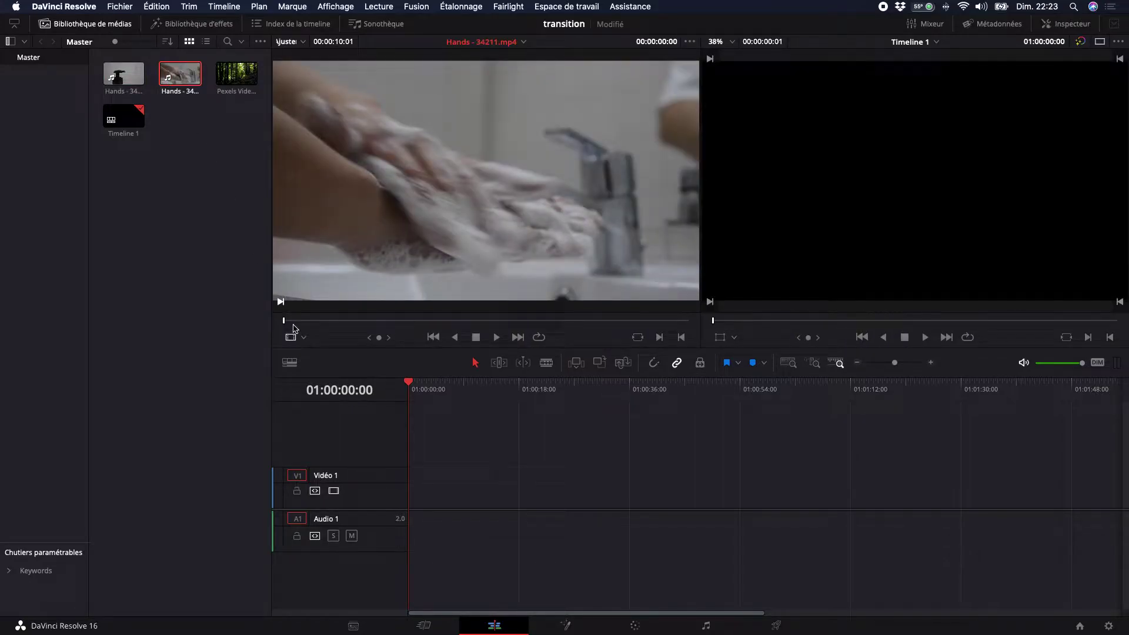
# Mark in and out points on Hands - 34211.mp4 for a range of about 00:00:02:26 ending at about 00:00:04:08
pyautogui.press('space')
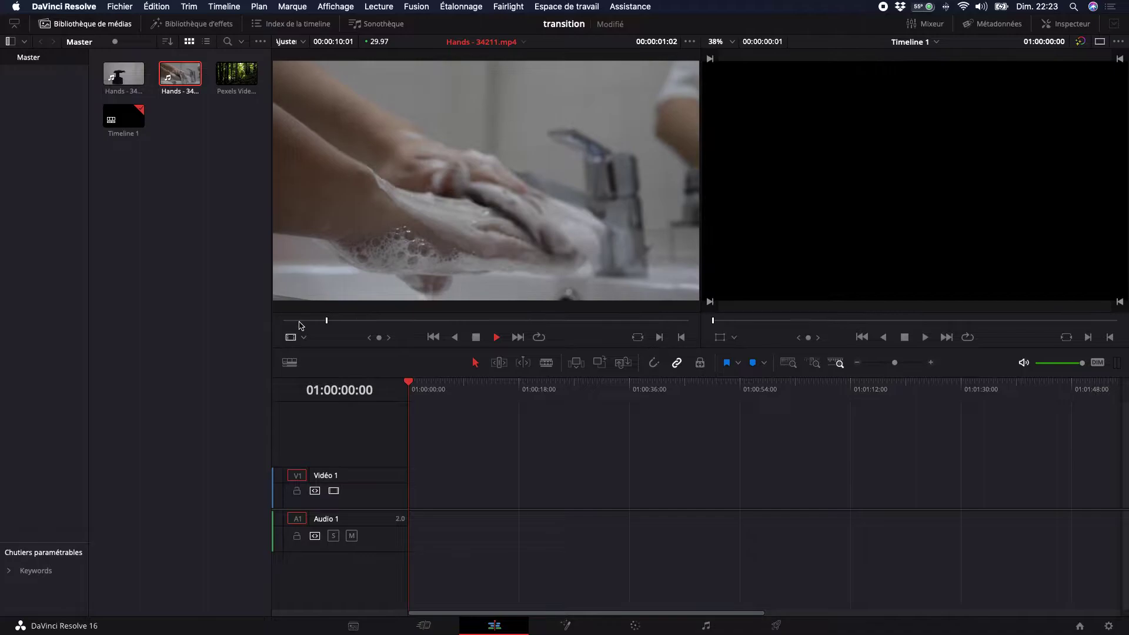
pyautogui.press('i')
pyautogui.press('space')
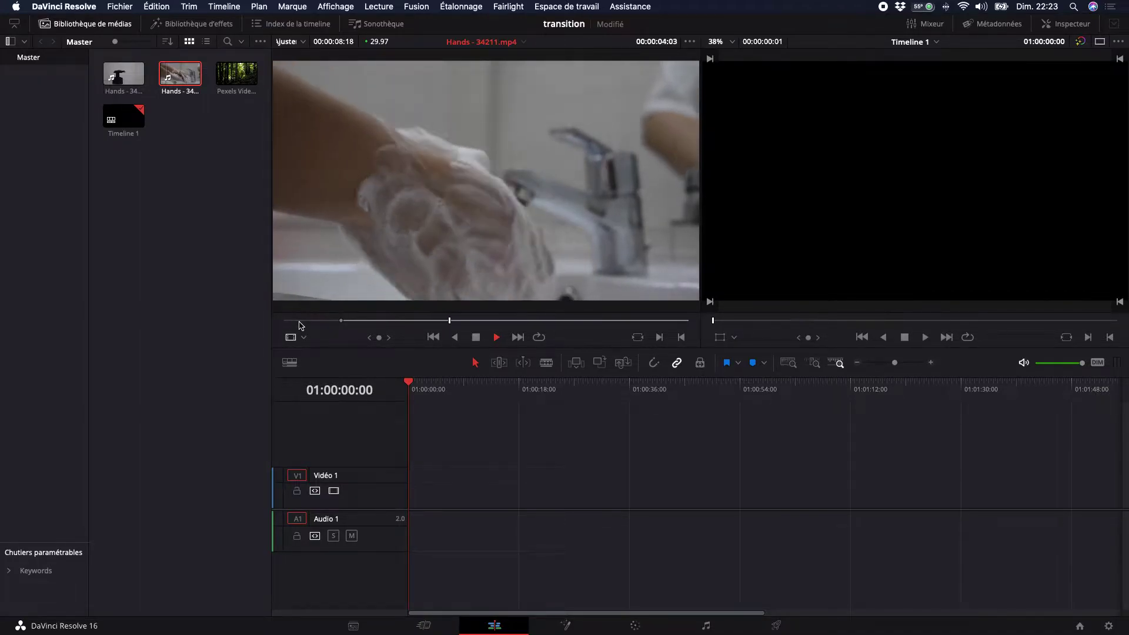
pyautogui.press('space')
pyautogui.press('o')
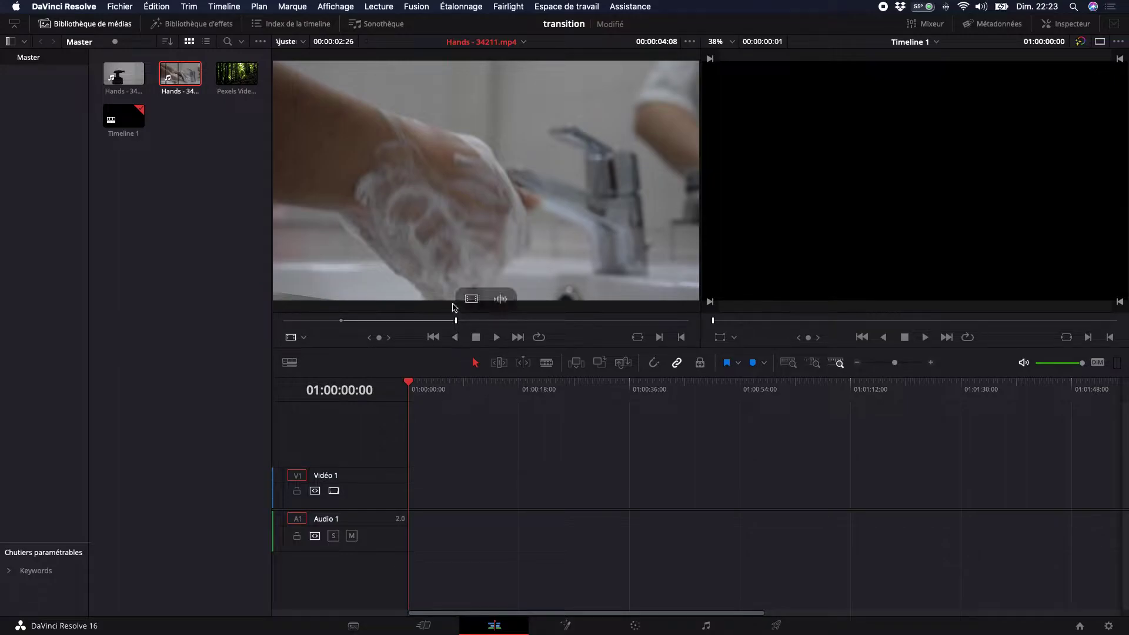
# Place only the video of the marked Hands - 34211.mp4 range on track Video 2 at the start of Timeline 1
pyautogui.moveTo(471, 299); pyautogui.dragTo(419, 451)
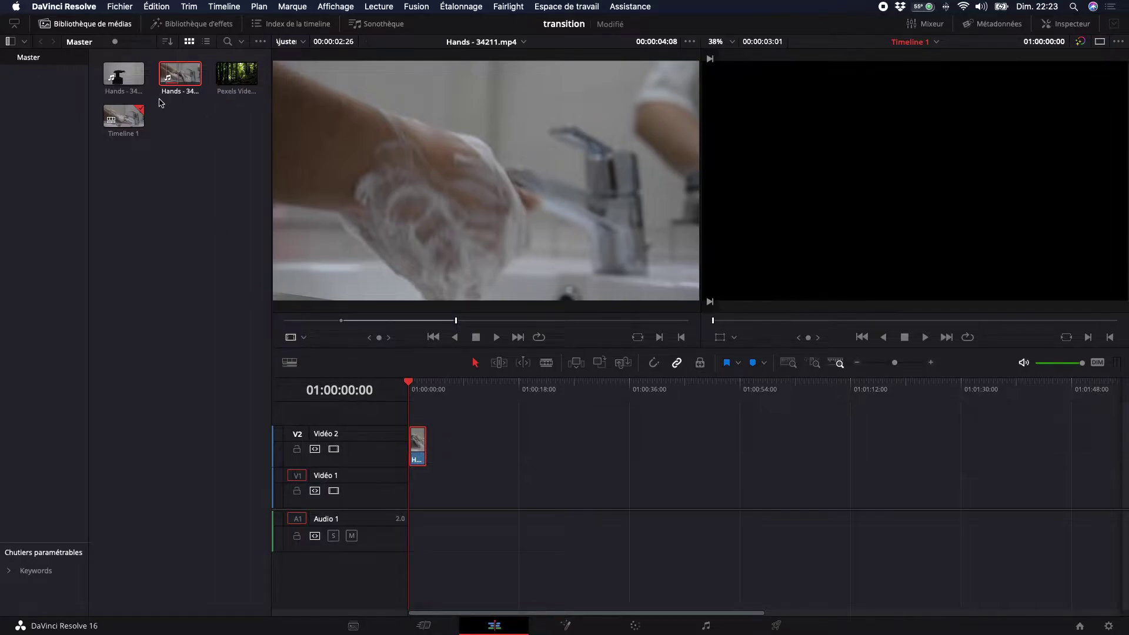
pyautogui.click(118, 116)
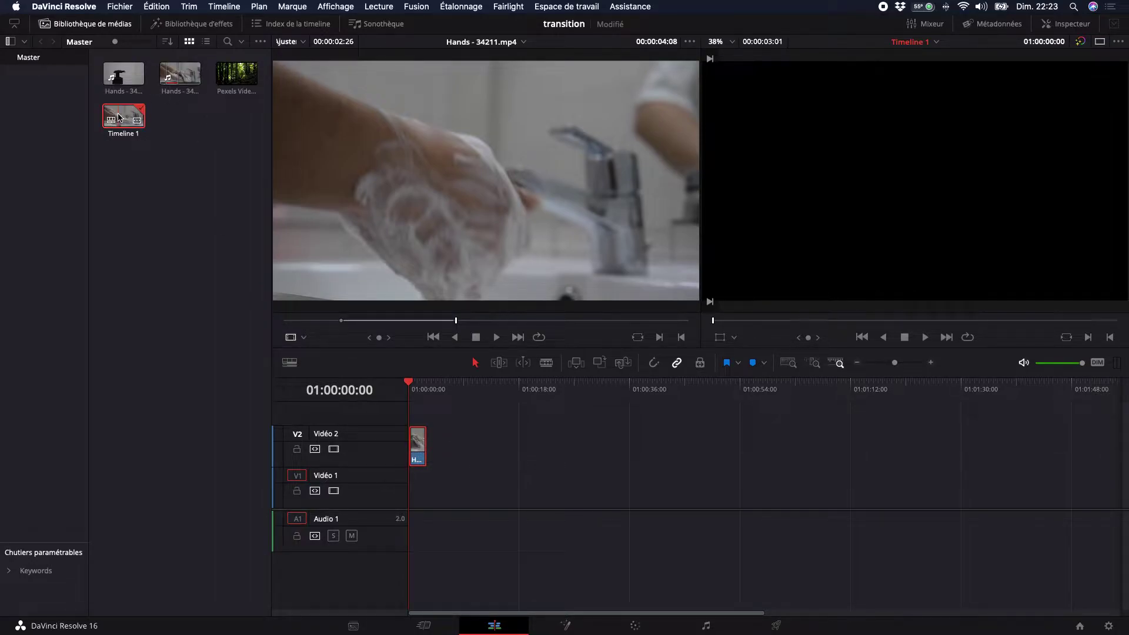
# Load Hands - 34208.mp4 into the source viewer, play through it and mark its out point at 00:00:07:23
pyautogui.click(108, 82)
pyautogui.doubleClick(108, 81)
pyautogui.press('space')
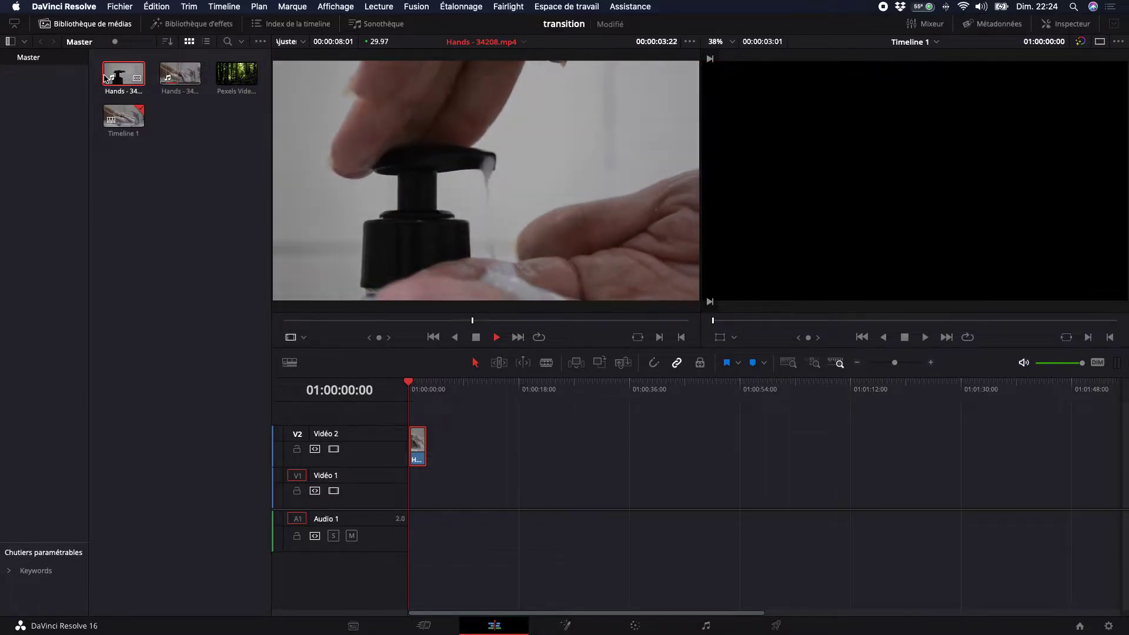
pyautogui.press('space')
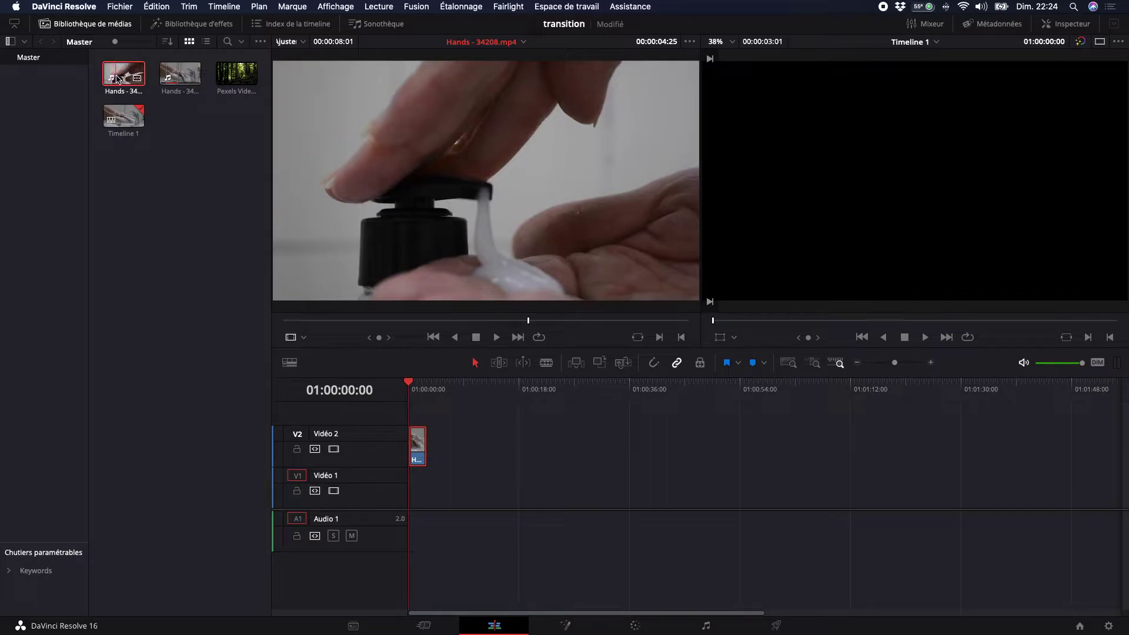
pyautogui.press('space')
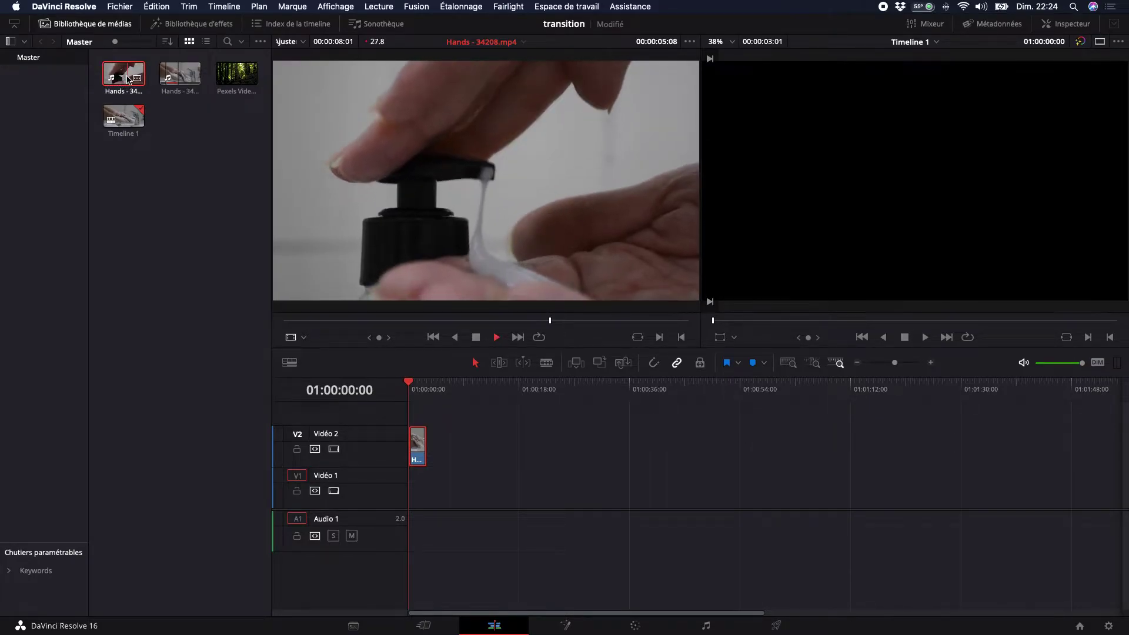
pyautogui.press('space')
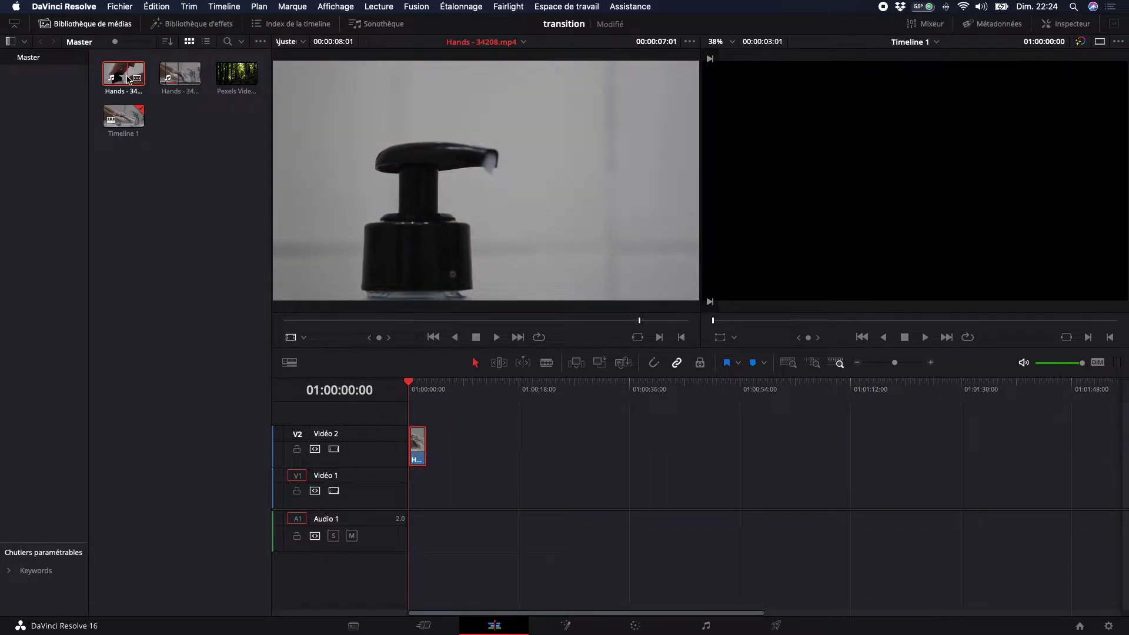
pyautogui.press('space')
pyautogui.press('space')
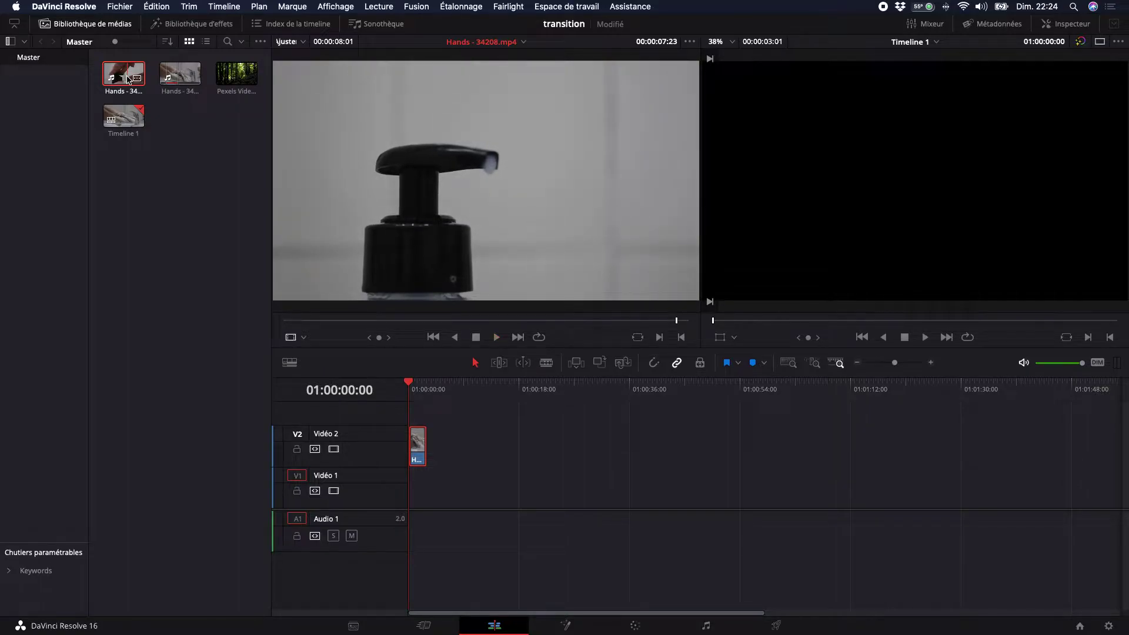
pyautogui.press('o')
# Place only the video of Hands - 34208.mp4 at the start of Video 2, directly followed by Hands - 34211.mp4, and briefly play the timeline
pyautogui.moveTo(467, 220)
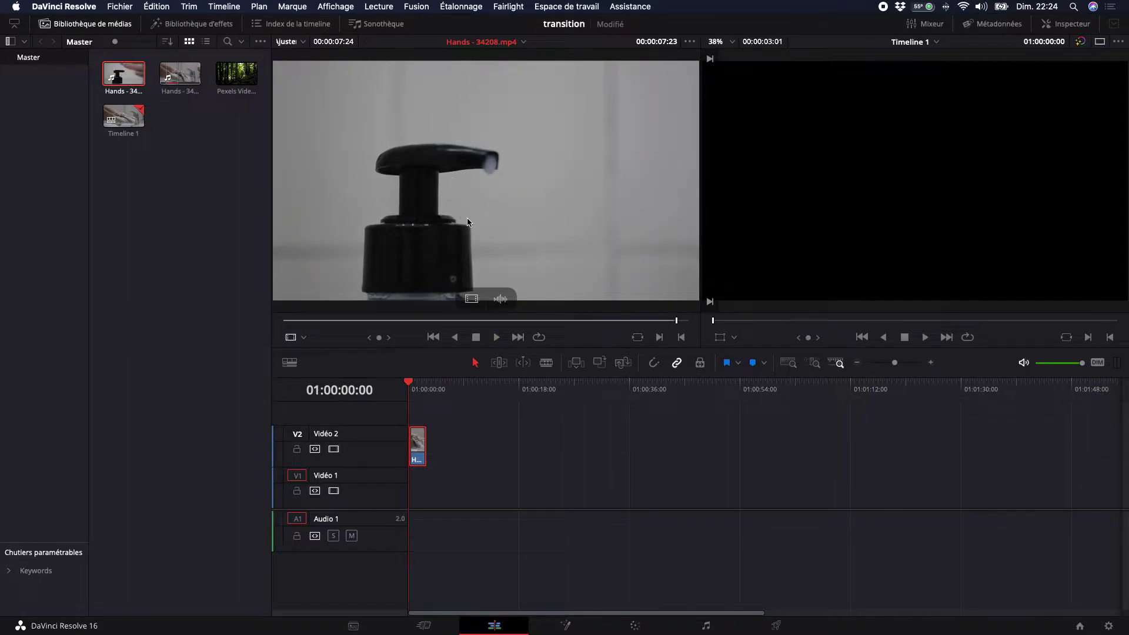
pyautogui.moveTo(469, 301); pyautogui.dragTo(561, 418)
pyautogui.moveTo(493, 468); pyautogui.dragTo(443, 468)
pyautogui.moveTo(564, 421); pyautogui.dragTo(463, 470)
pyautogui.press('space')
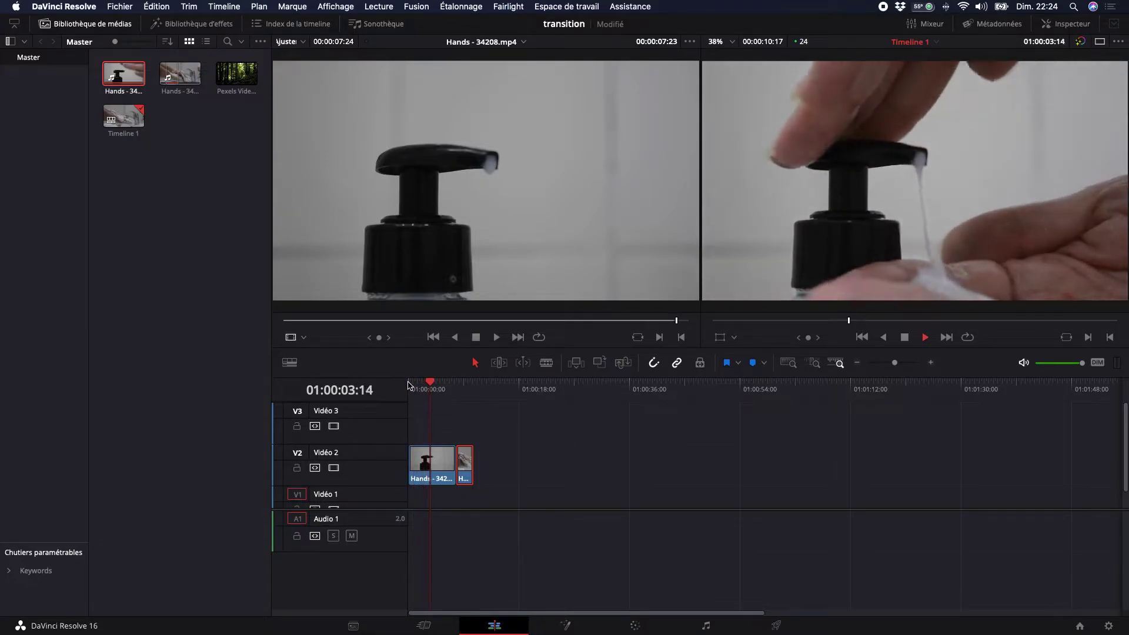
pyautogui.press('space')
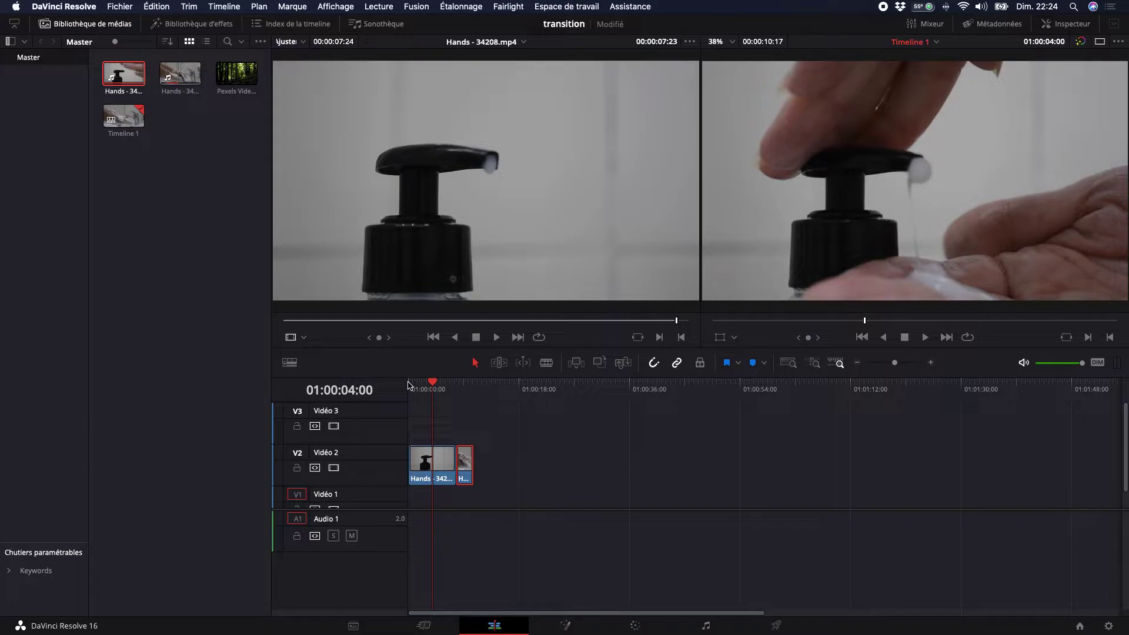
# Show the effects library and list the video transitions of the toolbox
pyautogui.click(217, 24)
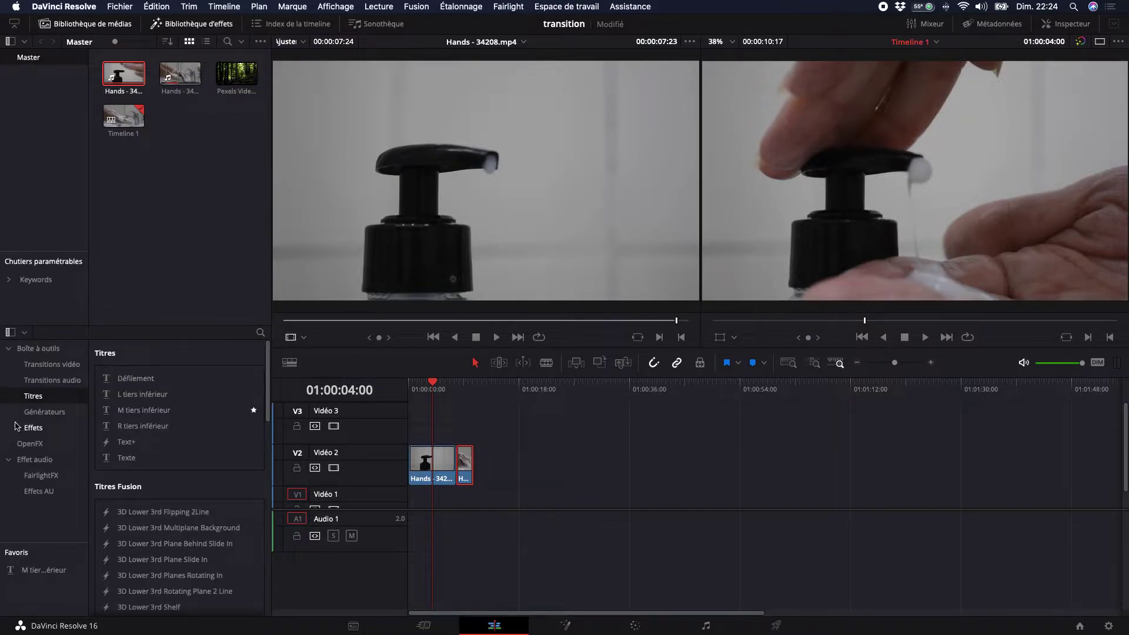
pyautogui.click(10, 351)
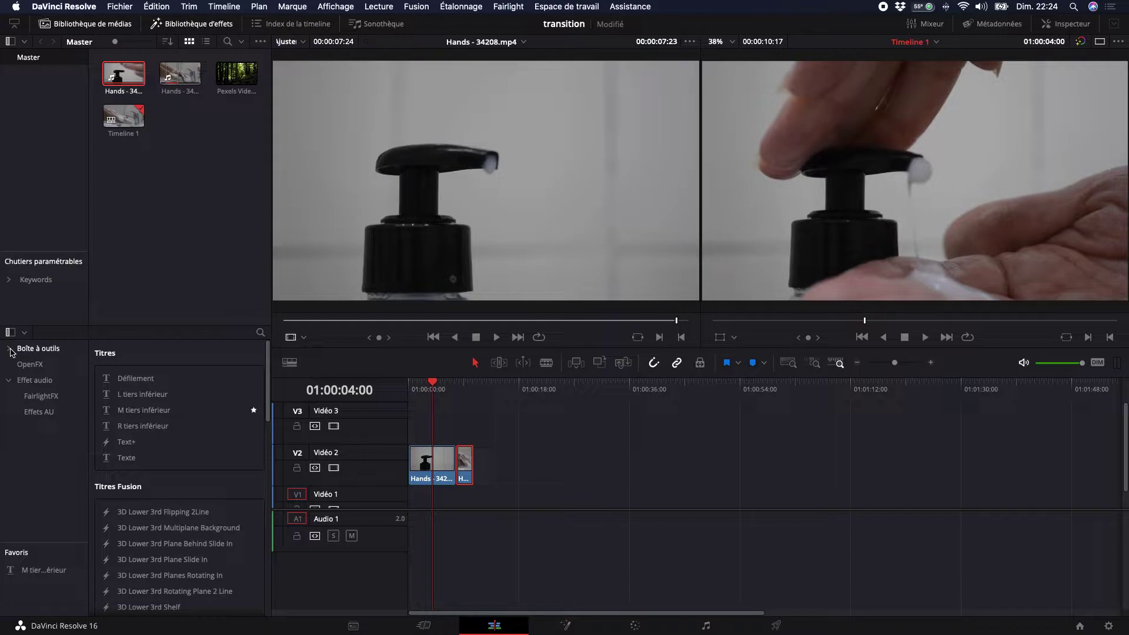
pyautogui.click(10, 350)
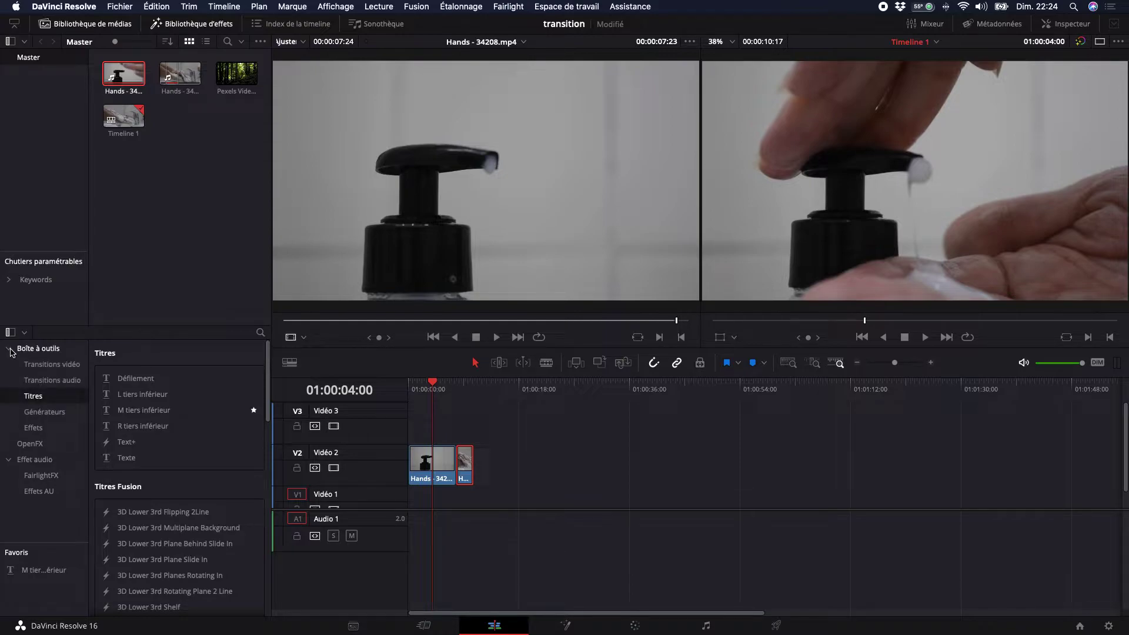
pyautogui.click(61, 371)
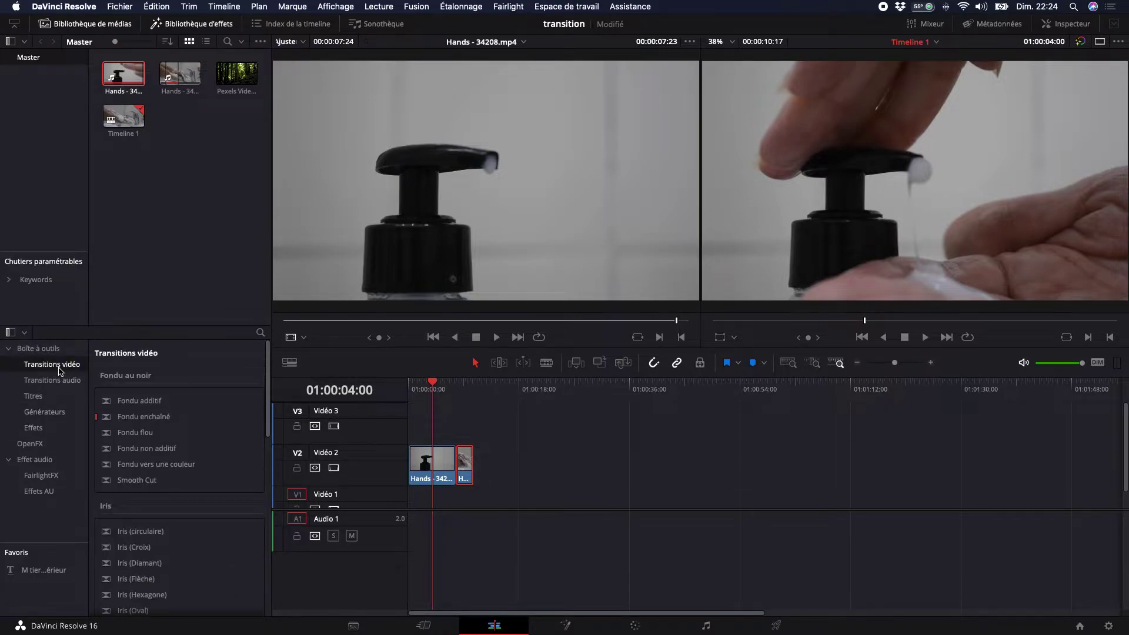
# Apply the Fondu enchaîné transition at the cut between Hands - 34208.mp4 and Hands - 34211.mp4 on Video 2
pyautogui.click(149, 417)
pyautogui.moveTo(145, 423); pyautogui.dragTo(448, 424)
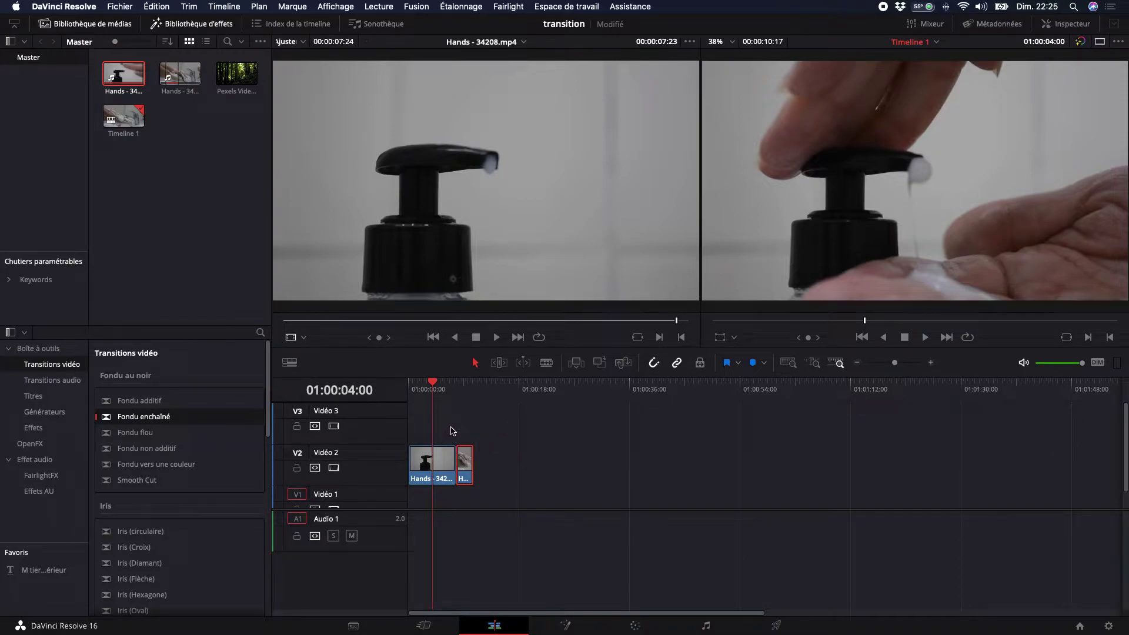
pyautogui.press('super+equal')
pyautogui.press('super+equal')
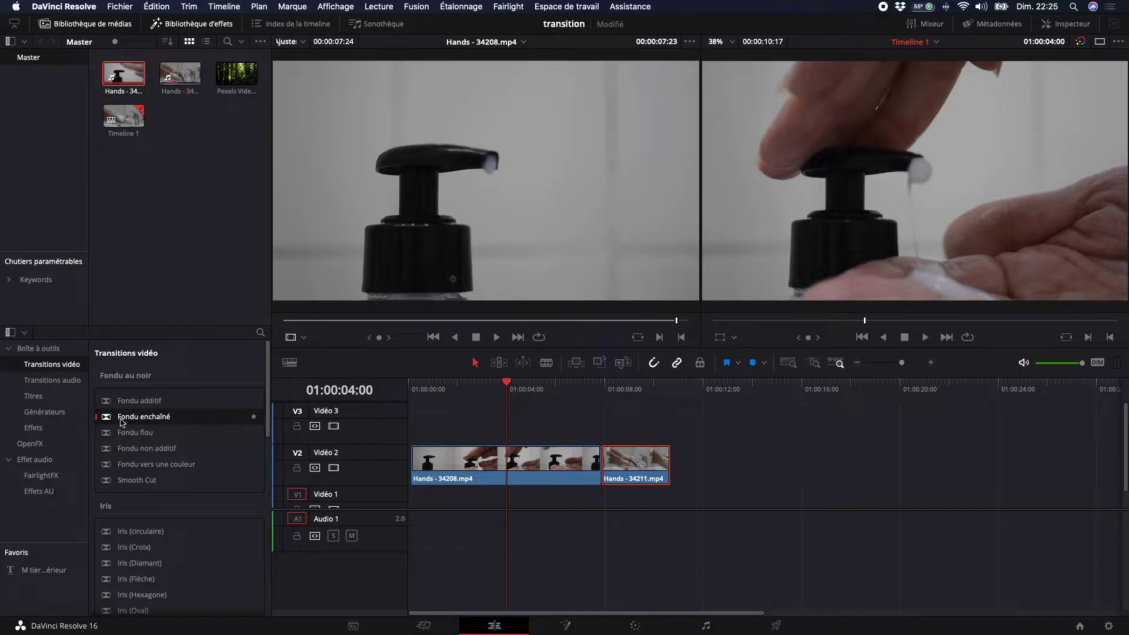
pyautogui.moveTo(107, 421); pyautogui.dragTo(604, 462)
# Preview the cross dissolve by playing the timeline from before the cut into Hands - 34211.mp4
pyautogui.moveTo(509, 386); pyautogui.dragTo(597, 393)
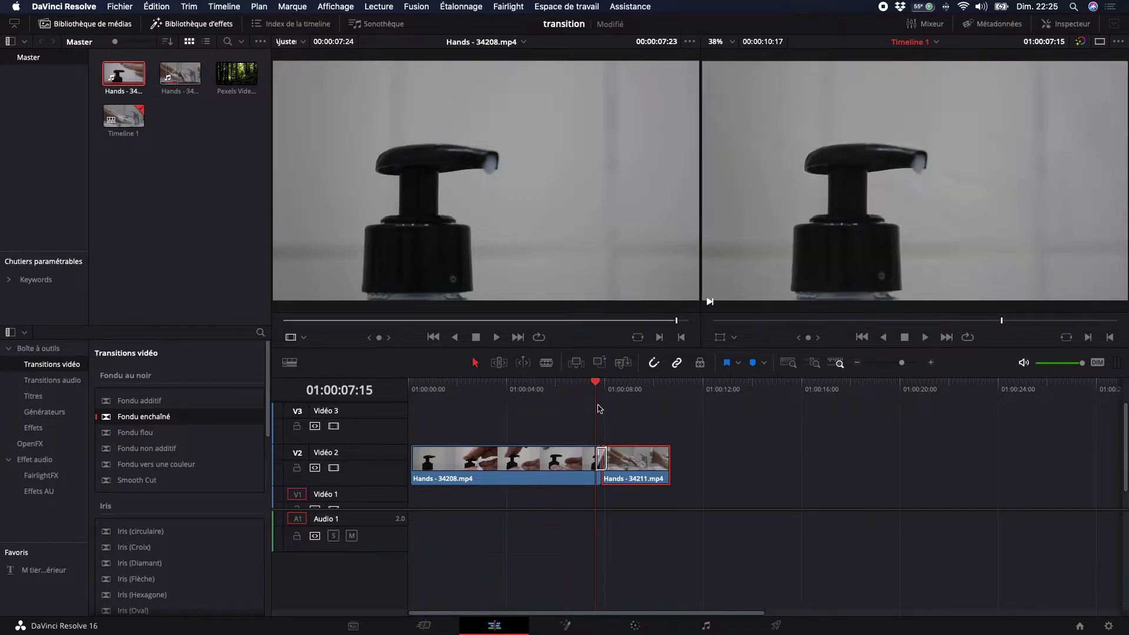
pyautogui.press('space')
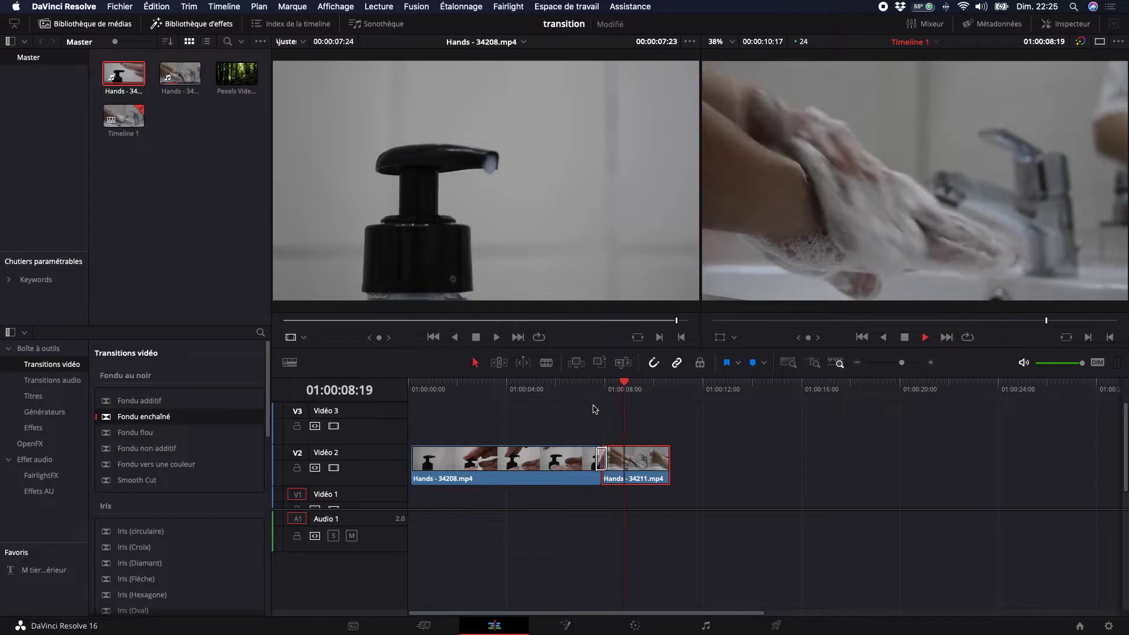
pyautogui.click(548, 383)
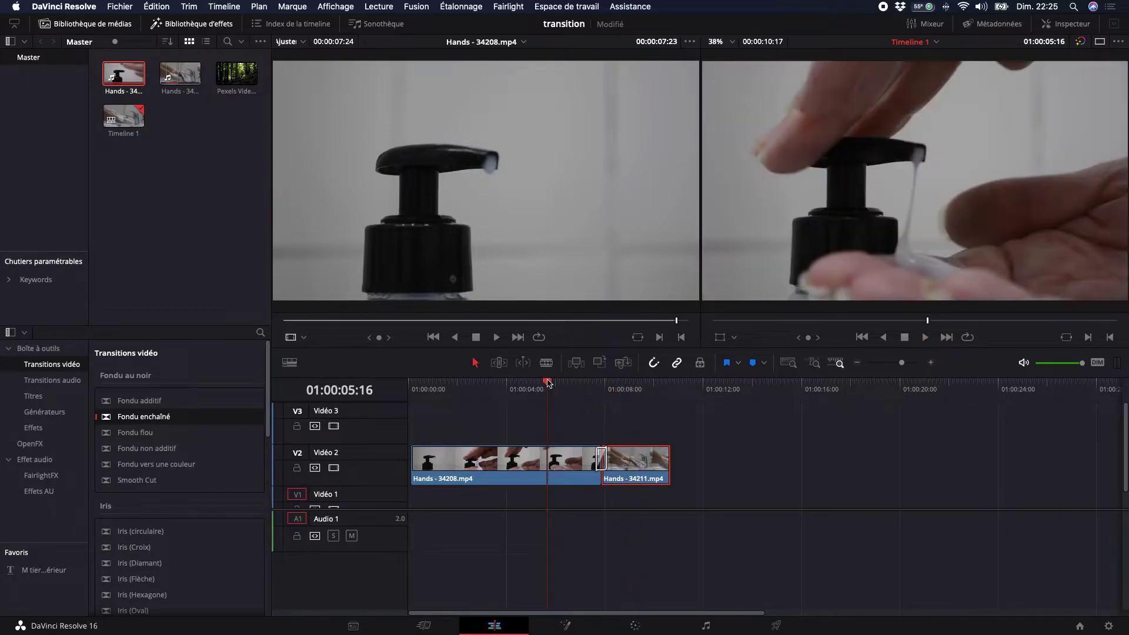
pyautogui.press('space')
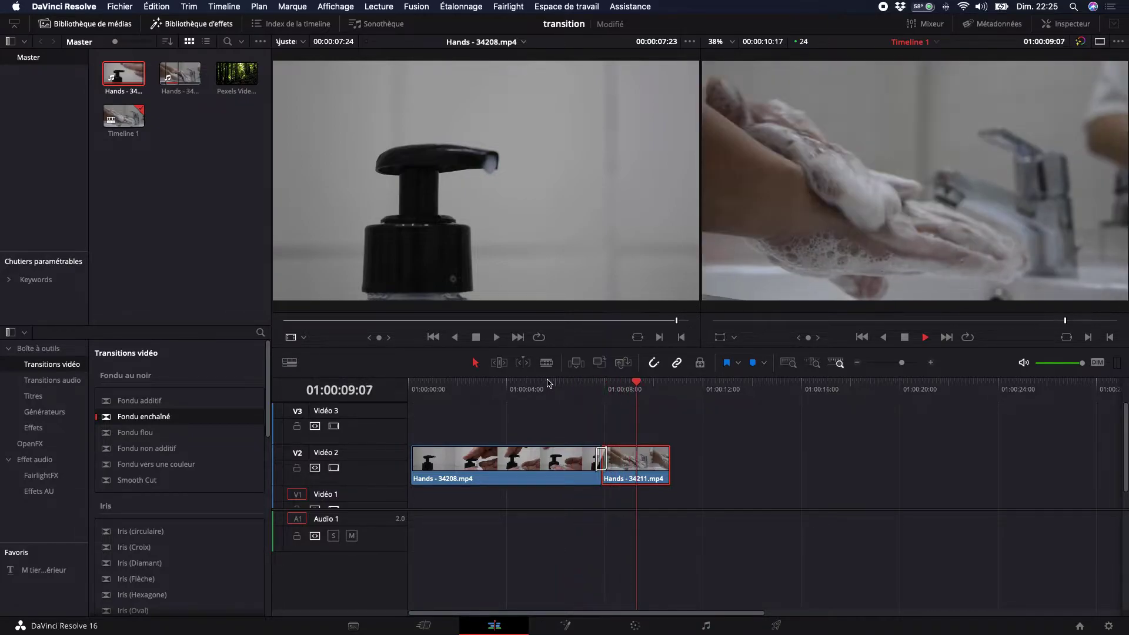
pyautogui.press('space')
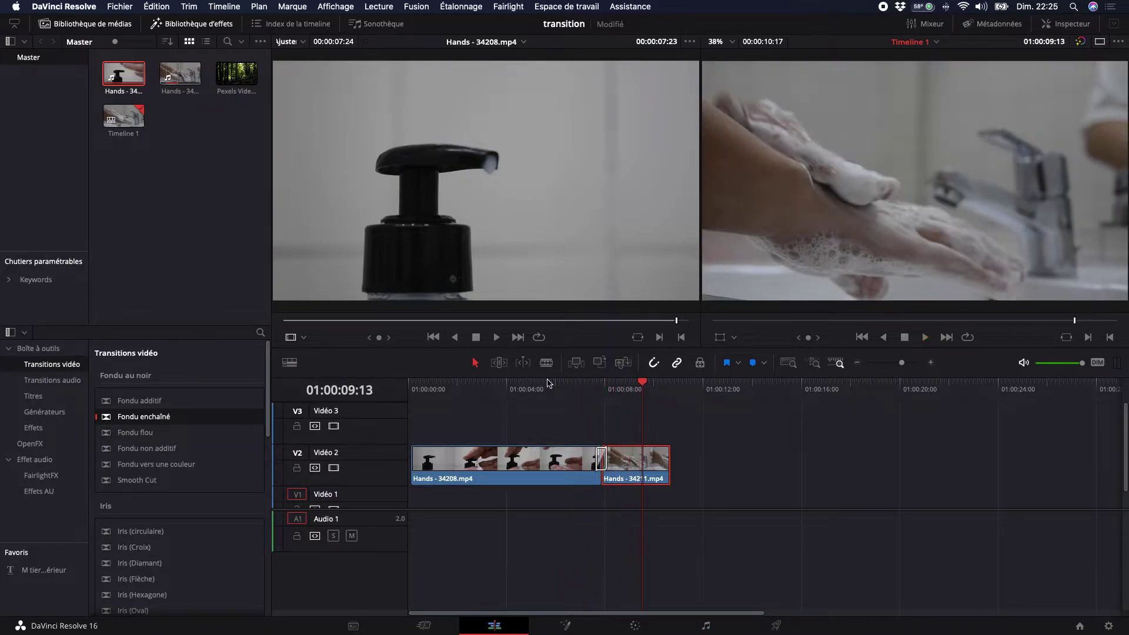
pyautogui.press('space')
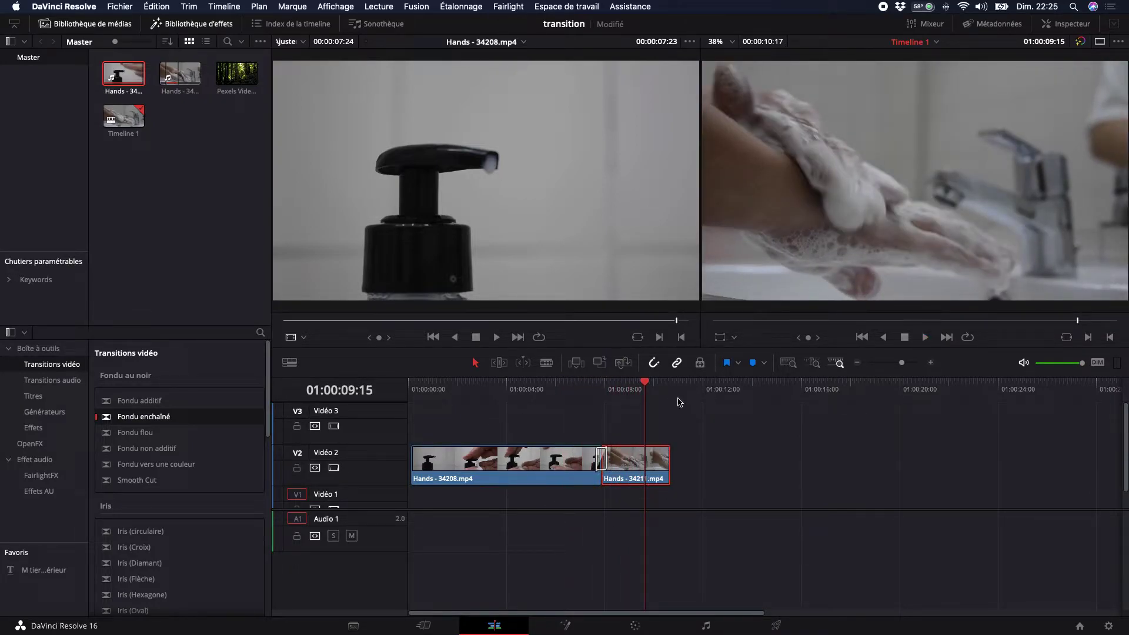
pyautogui.press('Home')
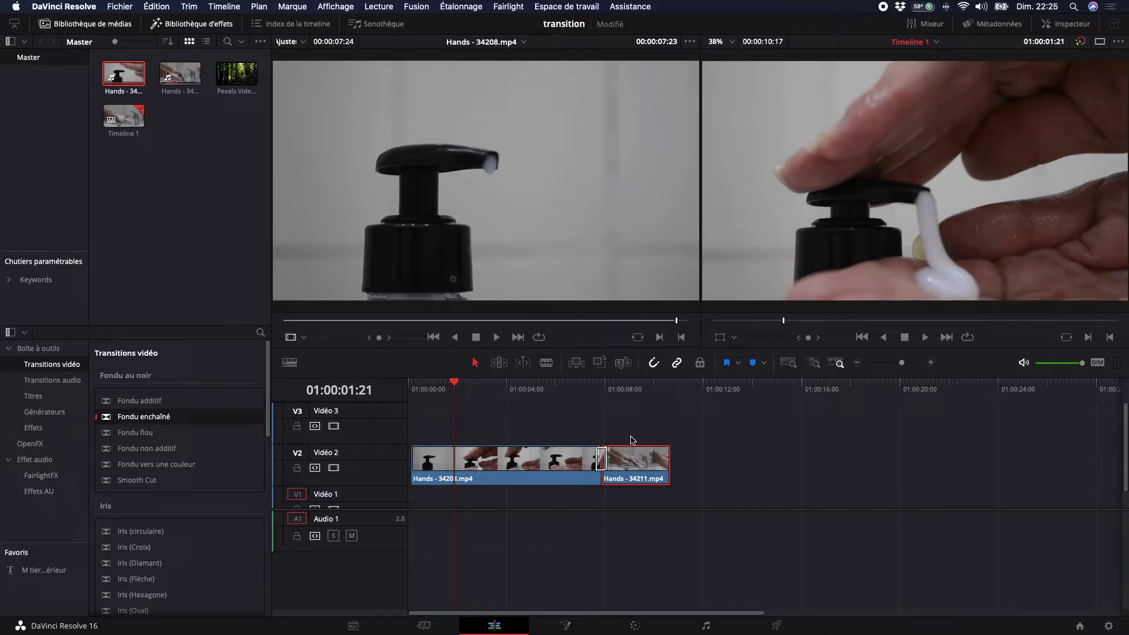
# Select the transition between the two clips and show the inspector
pyautogui.click(602, 461)
pyautogui.click(1074, 27)
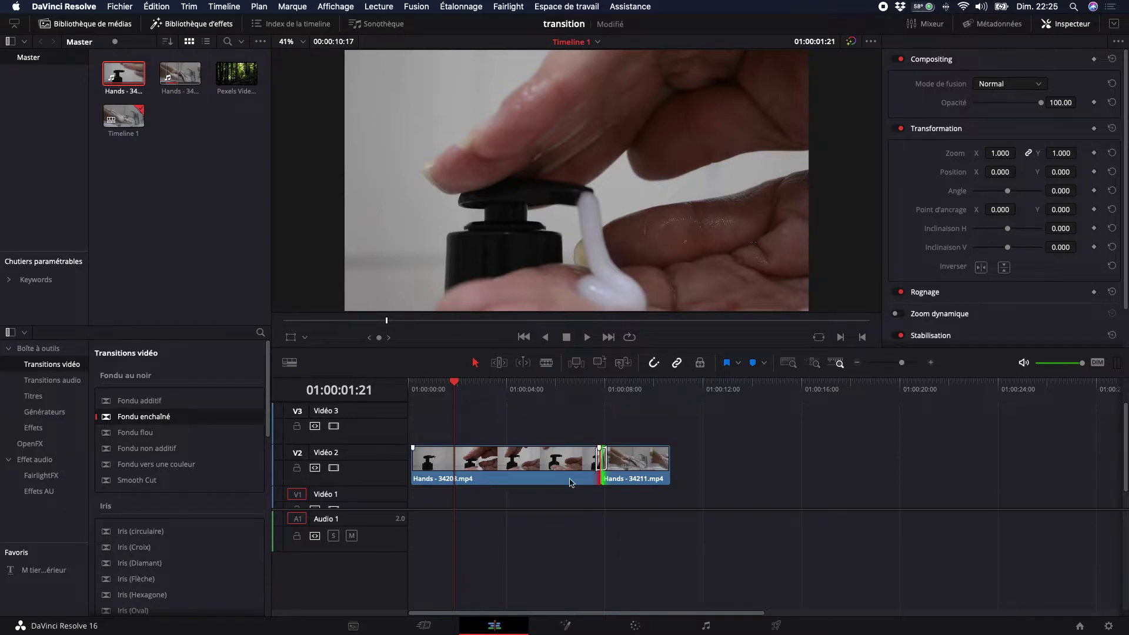
pyautogui.click(603, 463)
# Play the timeline from its start and again from shortly before the transition, and clear the timeline selection
pyautogui.click(413, 387)
pyautogui.press('space')
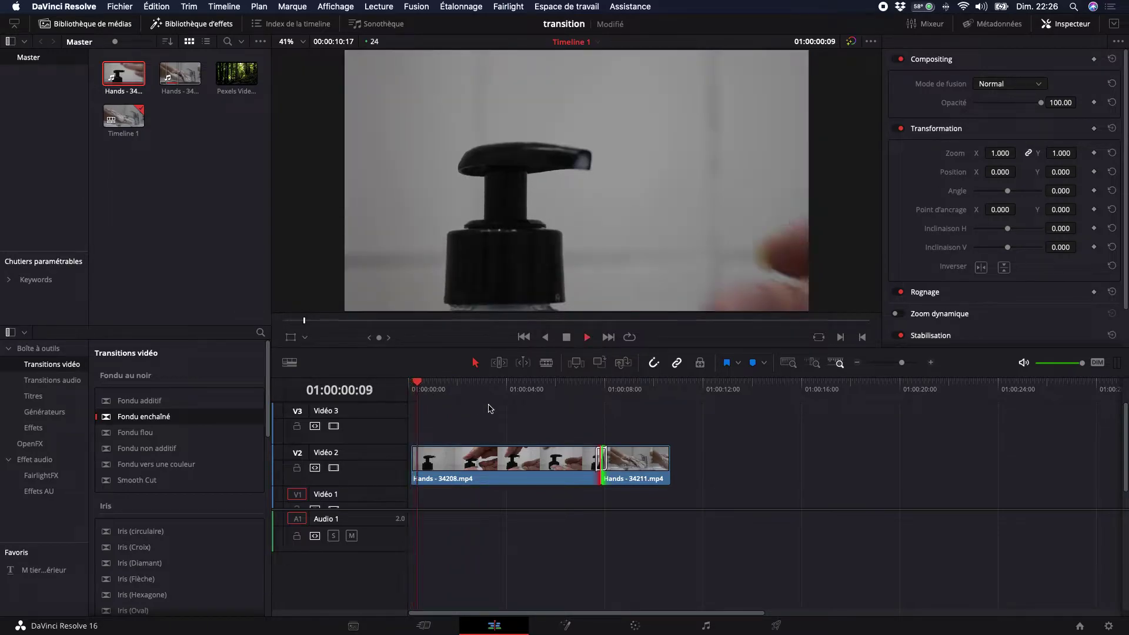
pyautogui.click(550, 383)
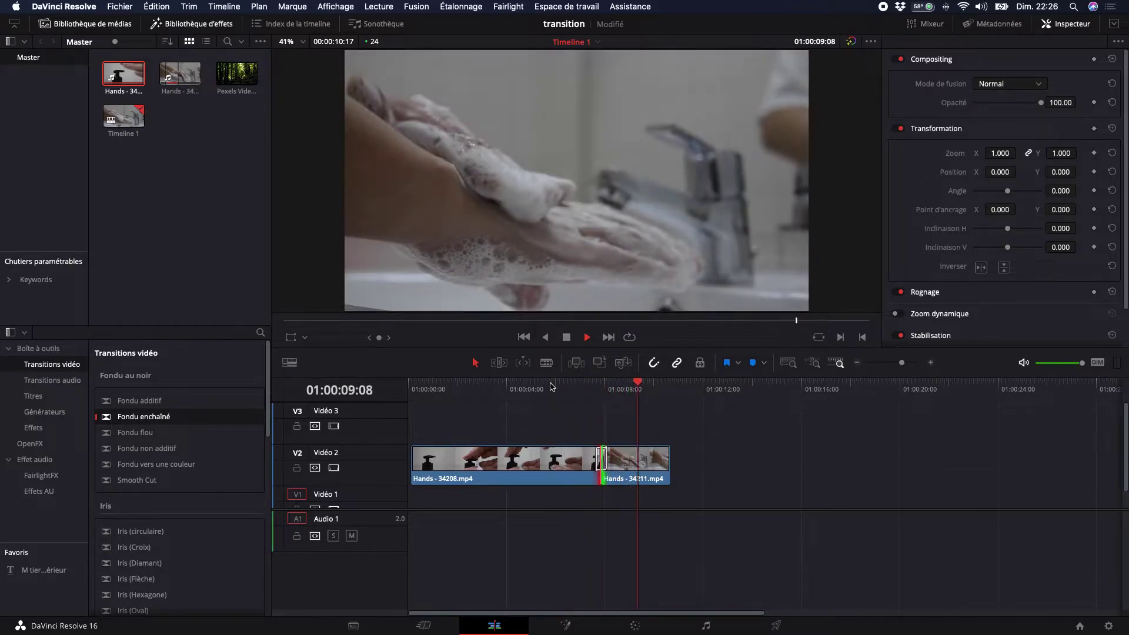
pyautogui.click(608, 532)
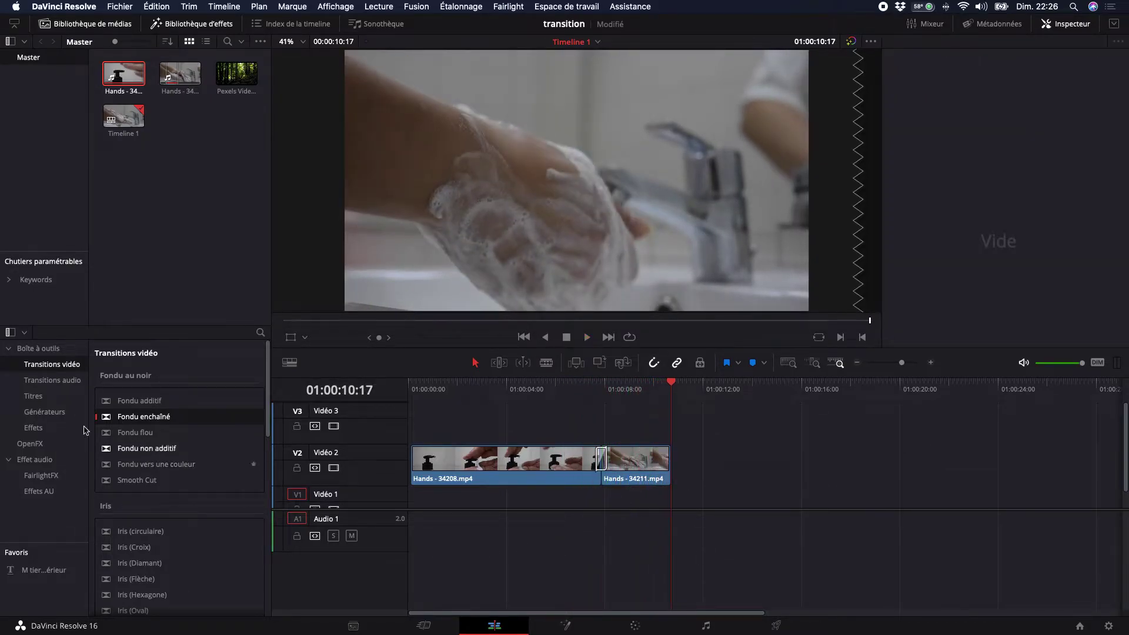
pyautogui.click(179, 24)
pyautogui.click(180, 26)
pyautogui.click(9, 351)
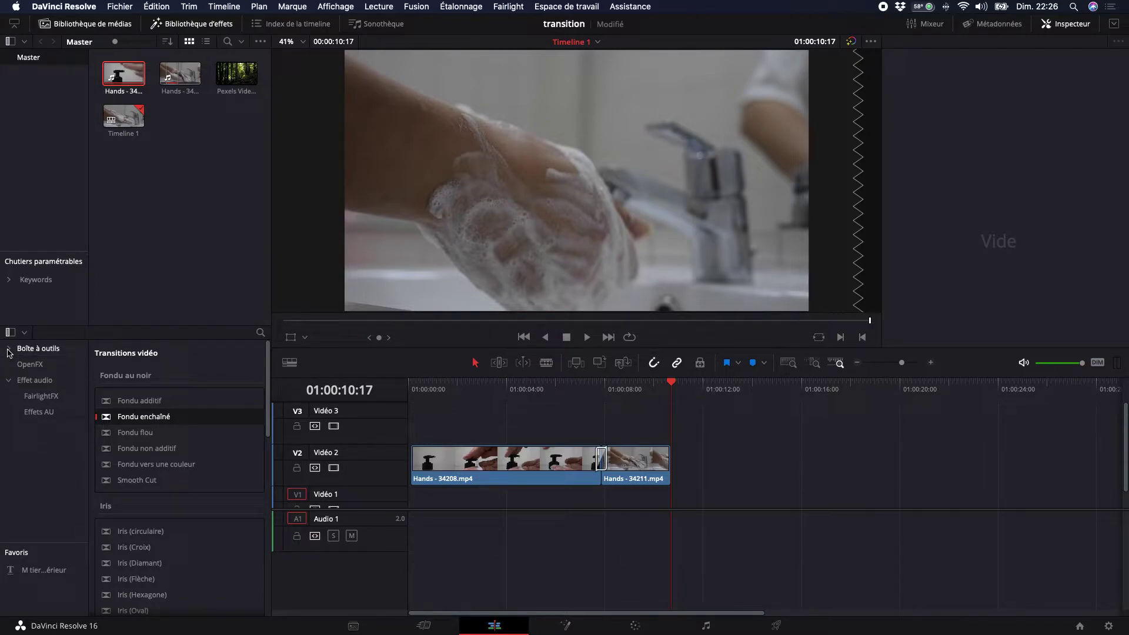
pyautogui.click(9, 351)
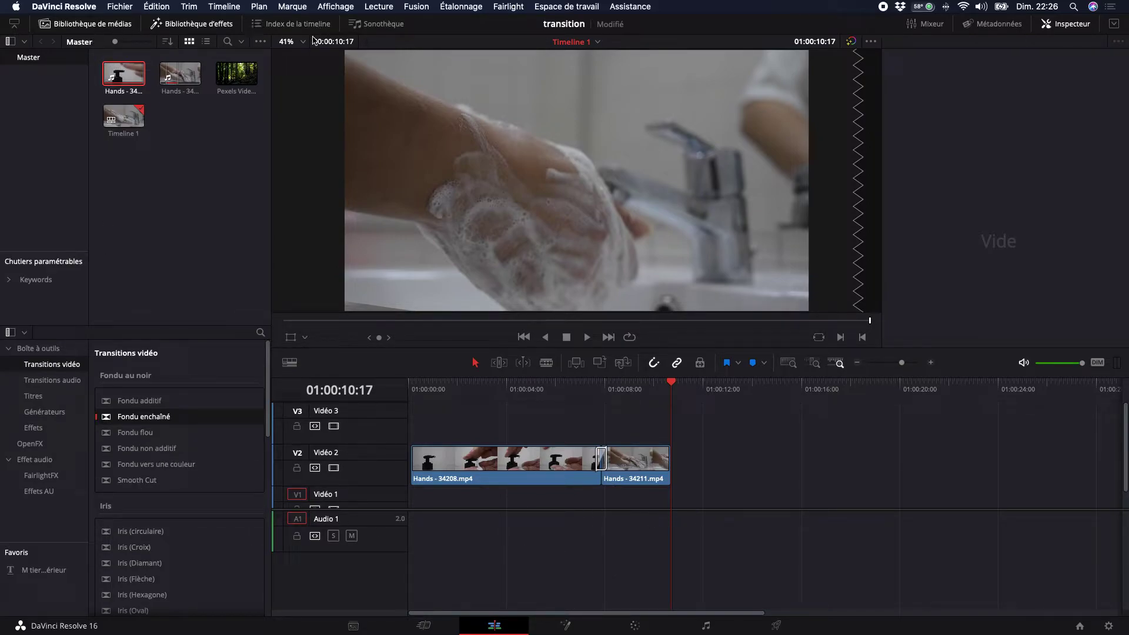
# Show the sound library and check its field filter and library options
pyautogui.click(378, 27)
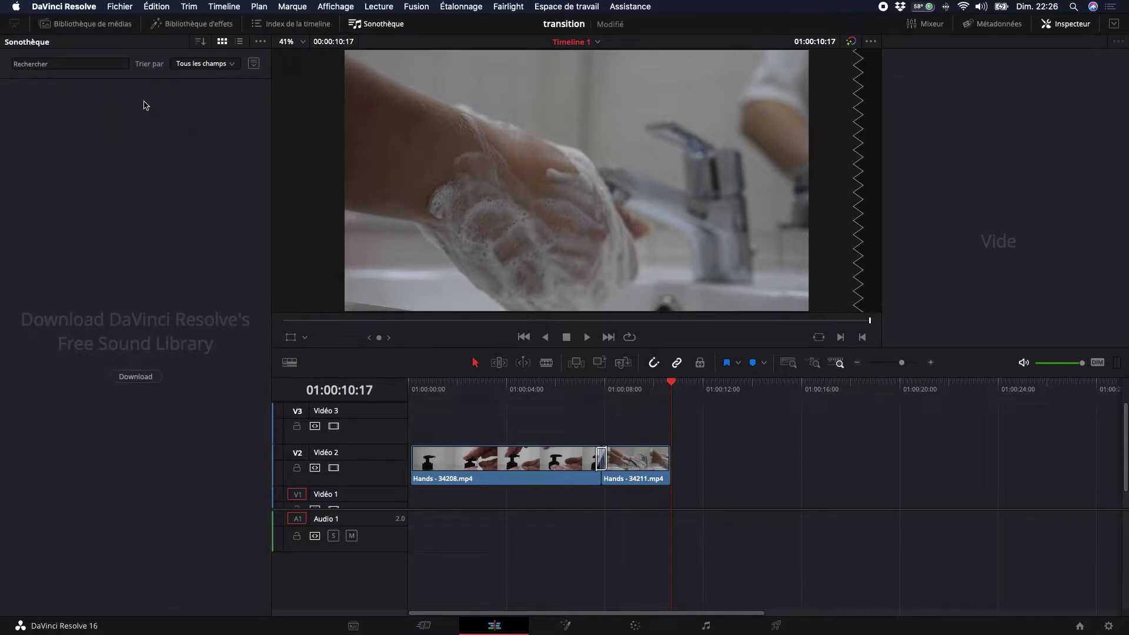
pyautogui.click(200, 65)
pyautogui.click(206, 66)
pyautogui.click(254, 64)
pyautogui.click(254, 64)
# Start importing media files, browse to the Movies folder, and enlarge the file dialog to show more of its contents
pyautogui.click(120, 7)
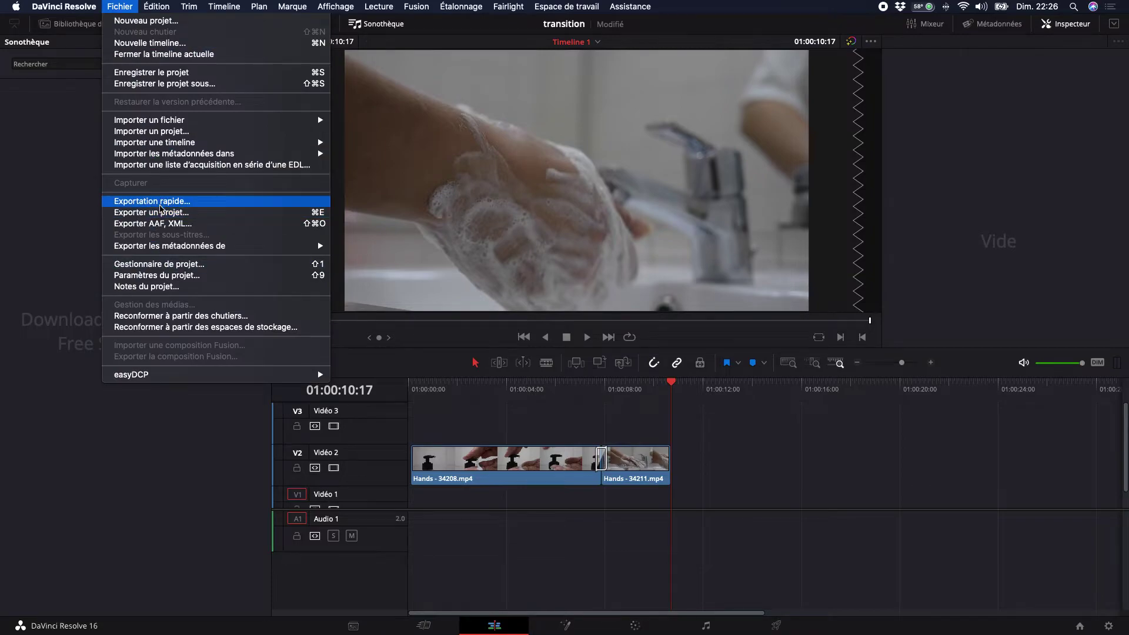
pyautogui.moveTo(175, 122)
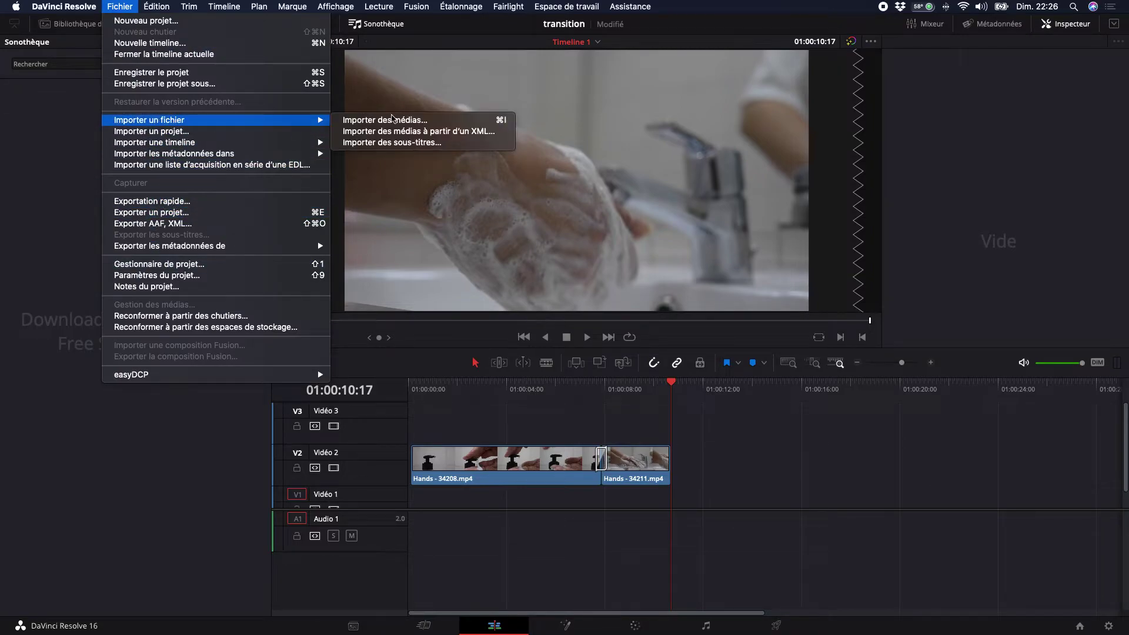
pyautogui.click(392, 119)
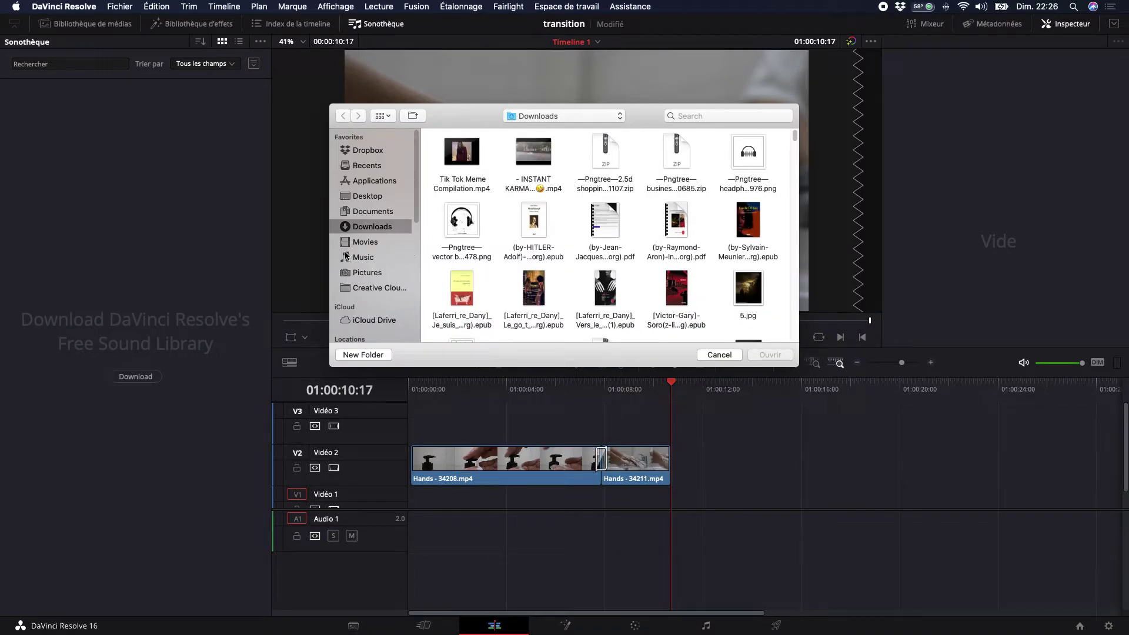
pyautogui.click(358, 243)
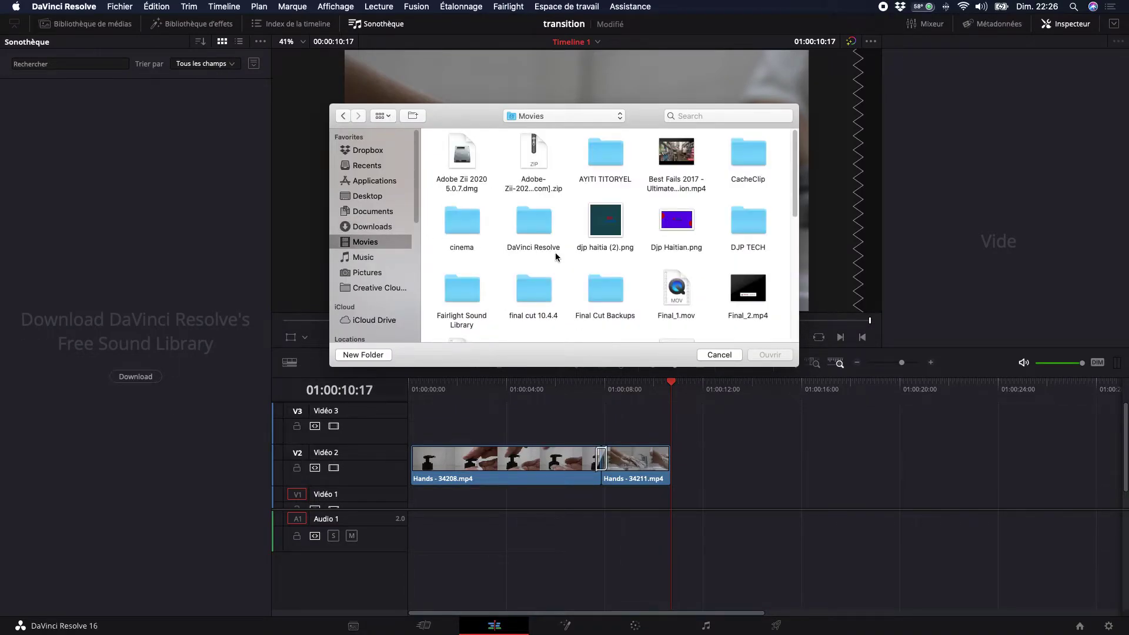
pyautogui.moveTo(793, 363); pyautogui.dragTo(976, 551)
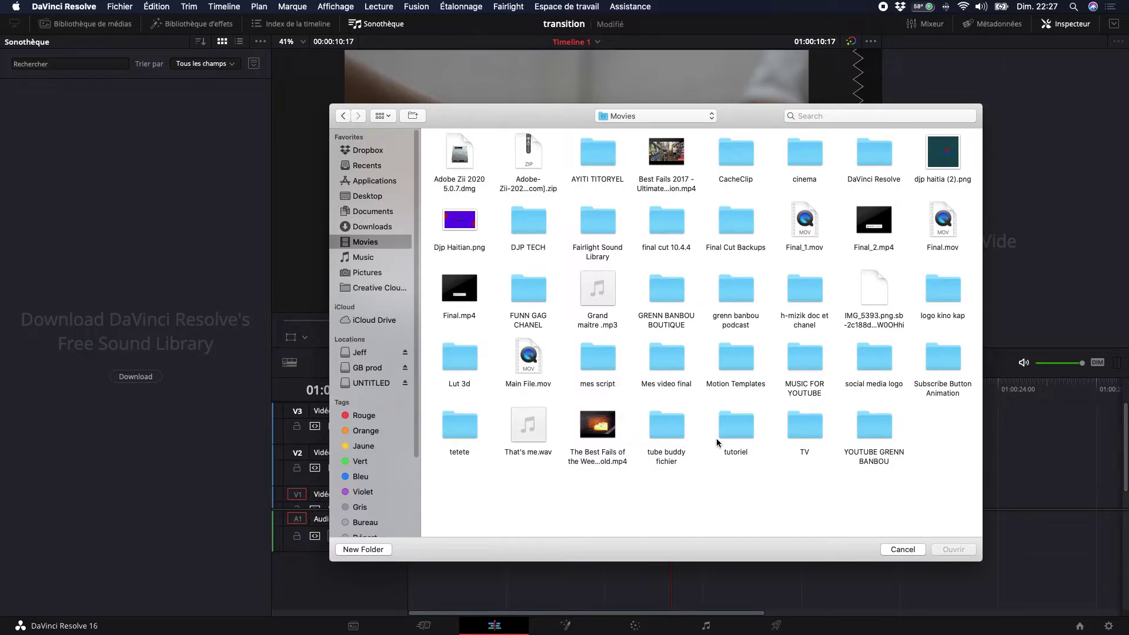
# Open the "sound for only grenn b…n chanel" folder inside the YOUTUBE GRENN BANBOU folder
pyautogui.click(875, 431)
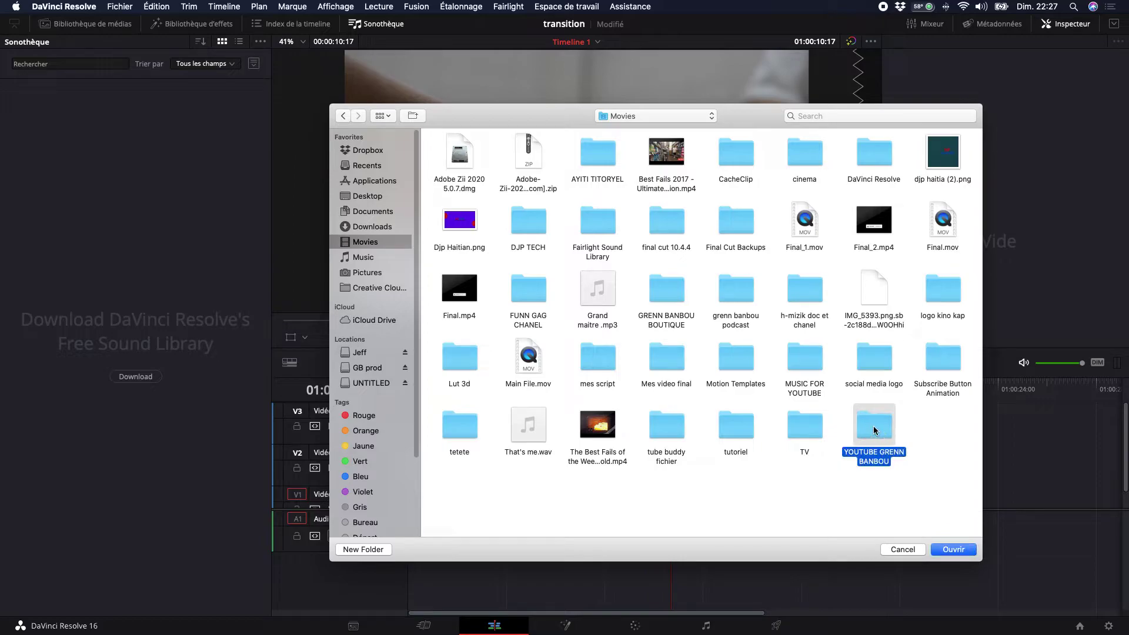
pyautogui.doubleClick(874, 428)
pyautogui.scroll(-2, 663, 369)
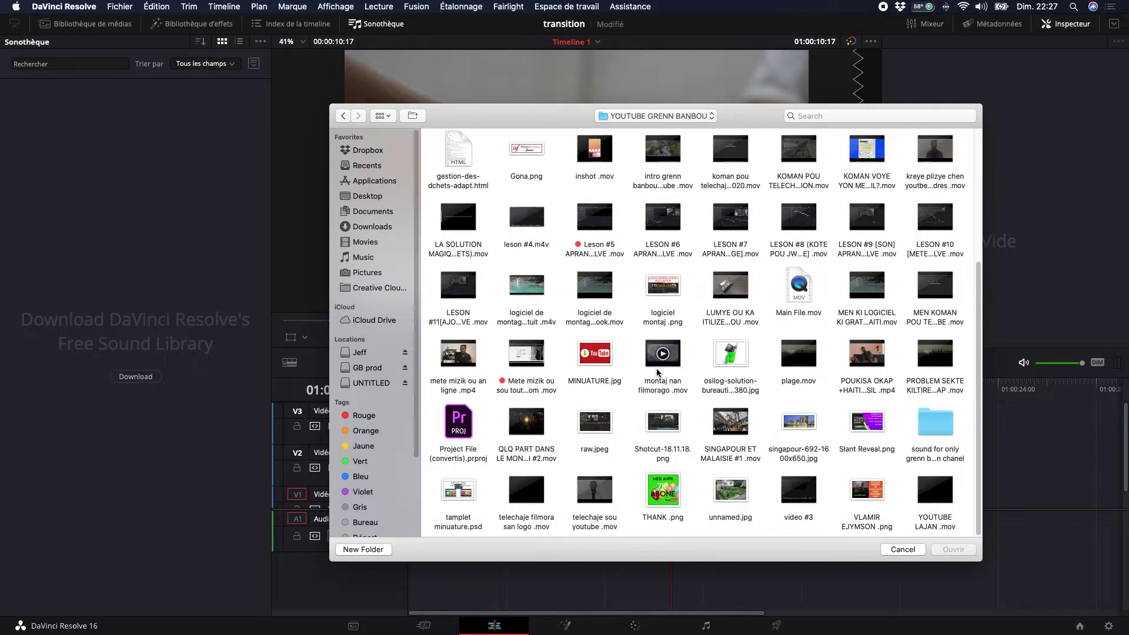
pyautogui.click(937, 430)
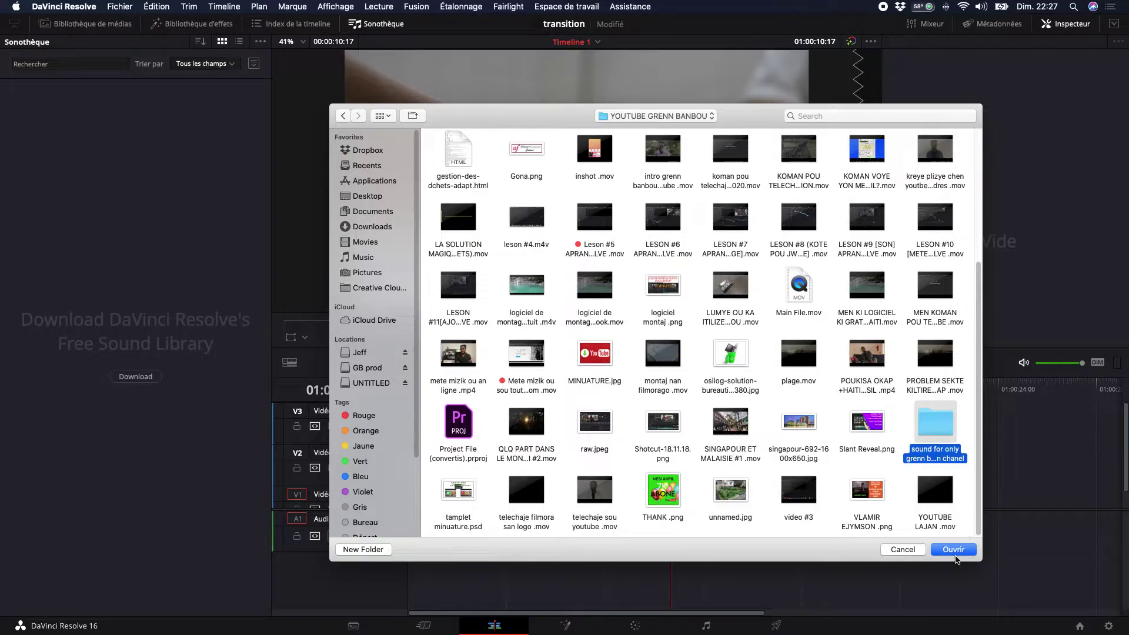
pyautogui.doubleClick(939, 421)
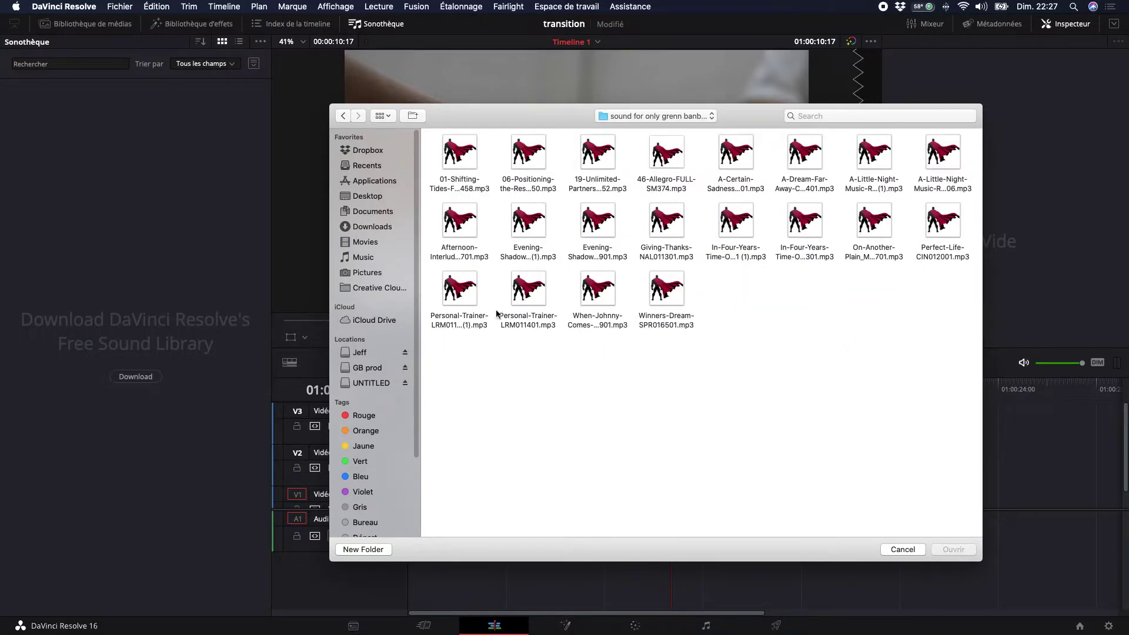
# Import the first two tracks in the folder, 01-Shifting-Tides and 06-Positioning, together
pyautogui.click(446, 163)
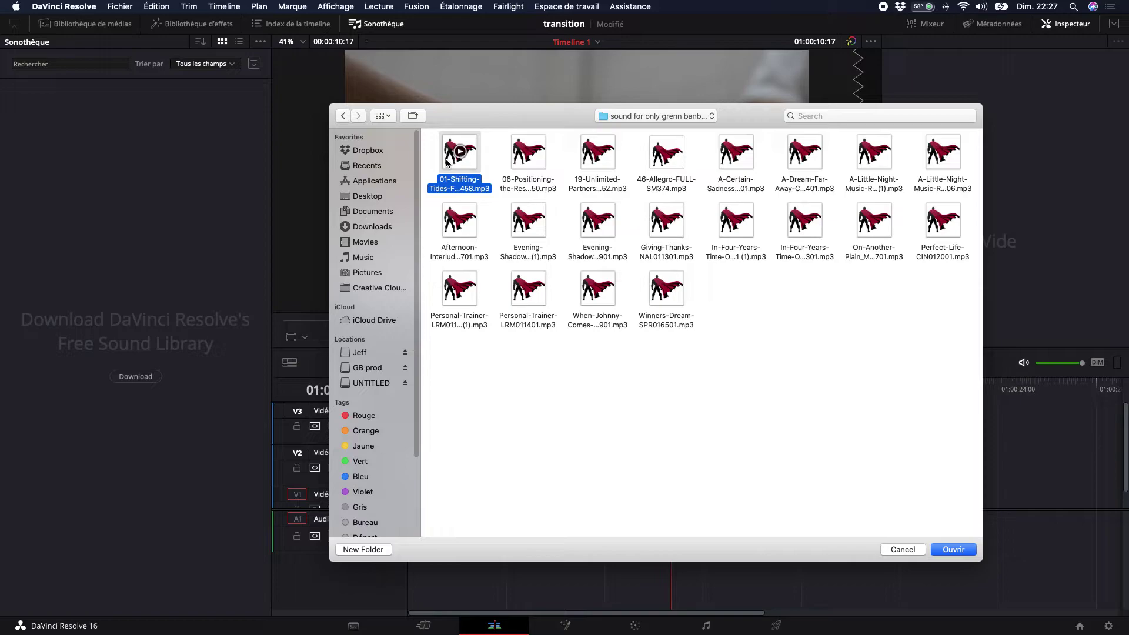
pyautogui.keyDown('shift'); pyautogui.click(527, 152); pyautogui.keyUp('shift')
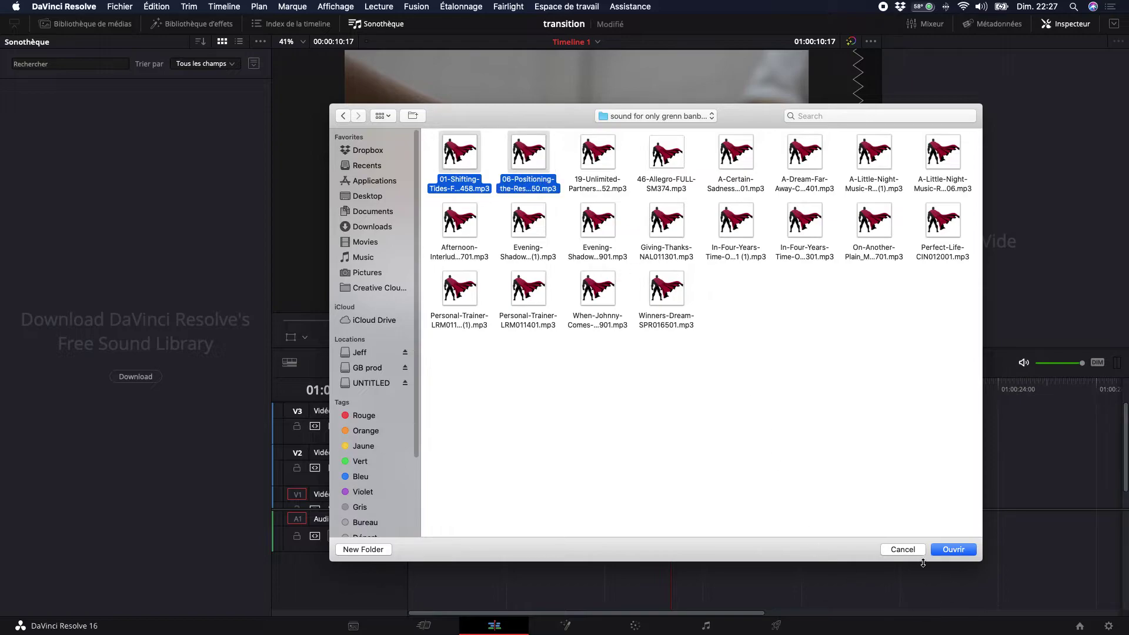
pyautogui.click(937, 551)
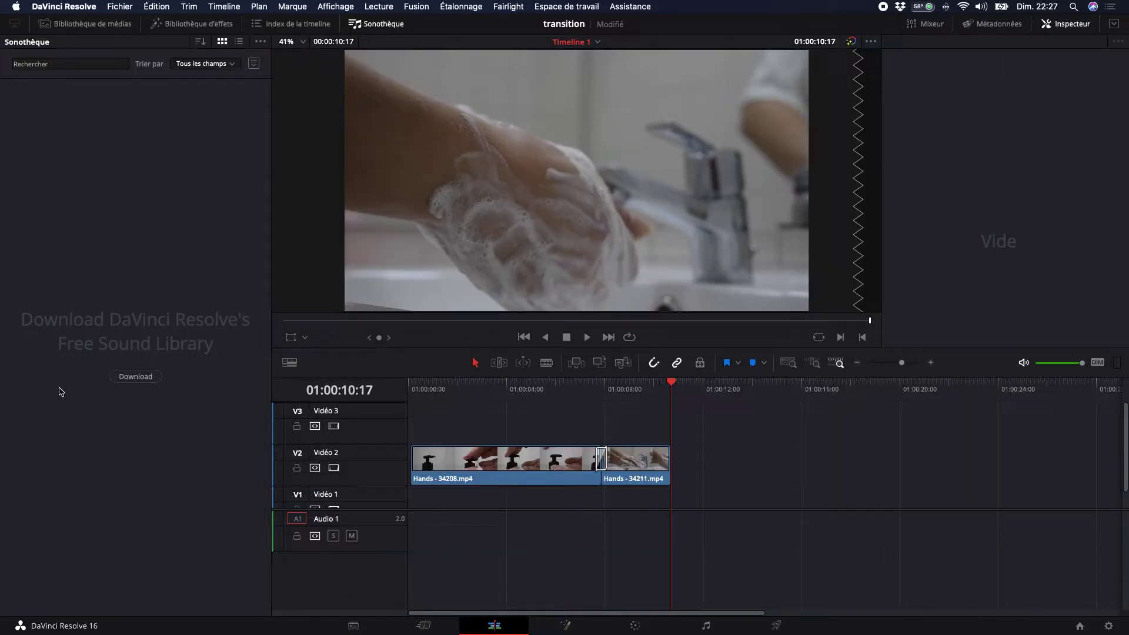
# Load 01-Shifting-Tides-FULL-SM458.mp3 from the media pool into the source viewer and play it, marking an out point at 00:00:05:23
pyautogui.click(87, 23)
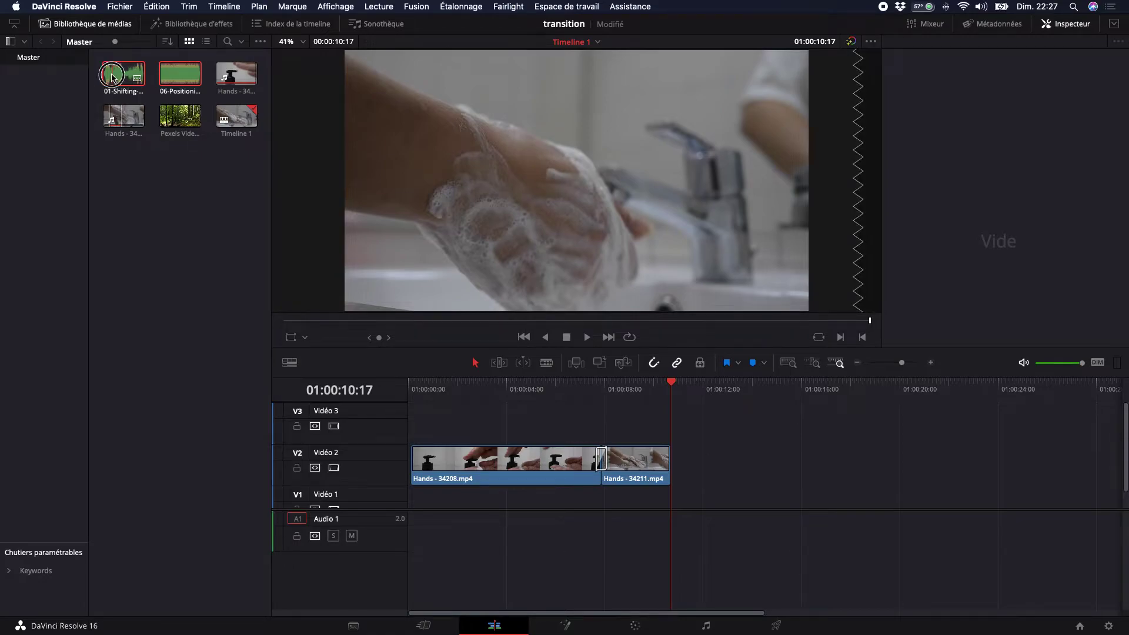
pyautogui.doubleClick(126, 82)
pyautogui.press('space')
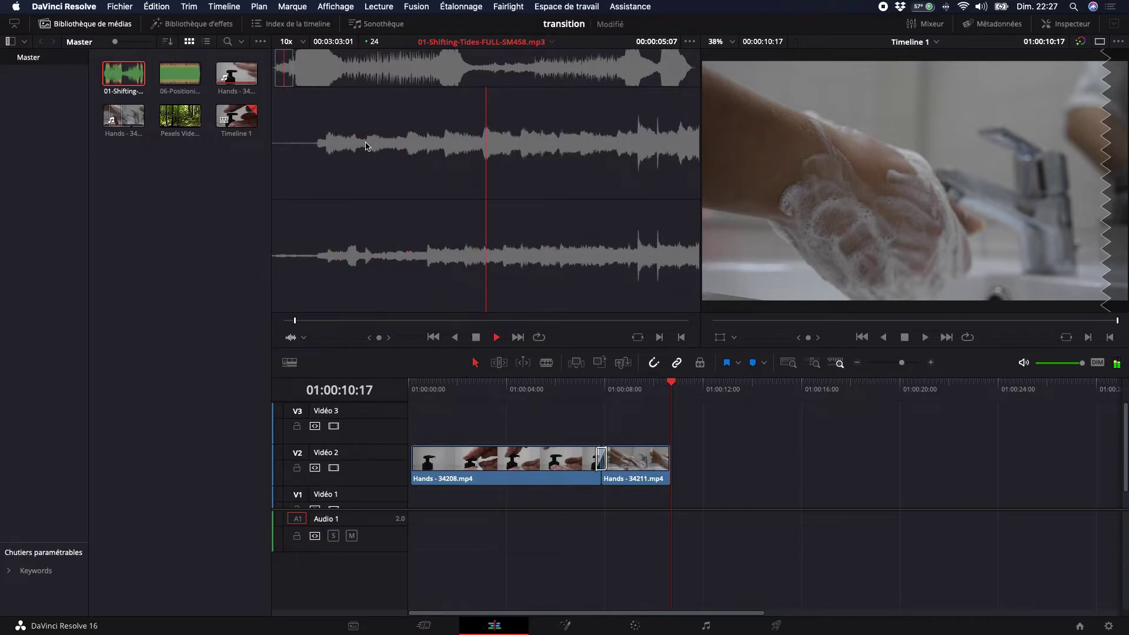
pyautogui.press('space')
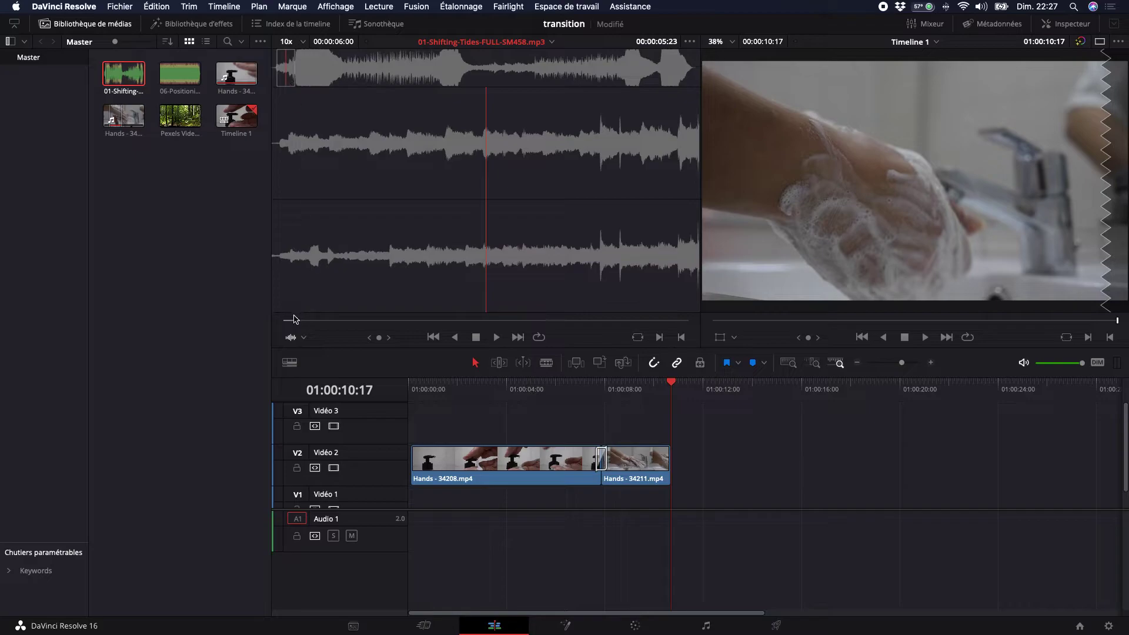
# Try the Original and Offline display modes in the source viewer and return it to Piste audio
pyautogui.click(290, 340)
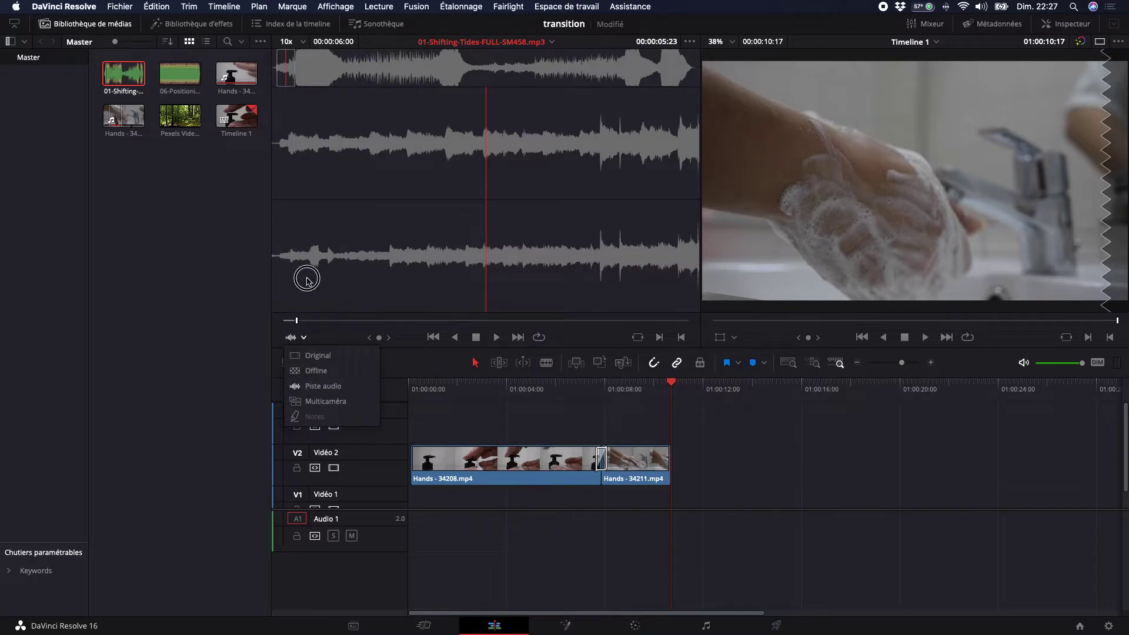
pyautogui.click(301, 320)
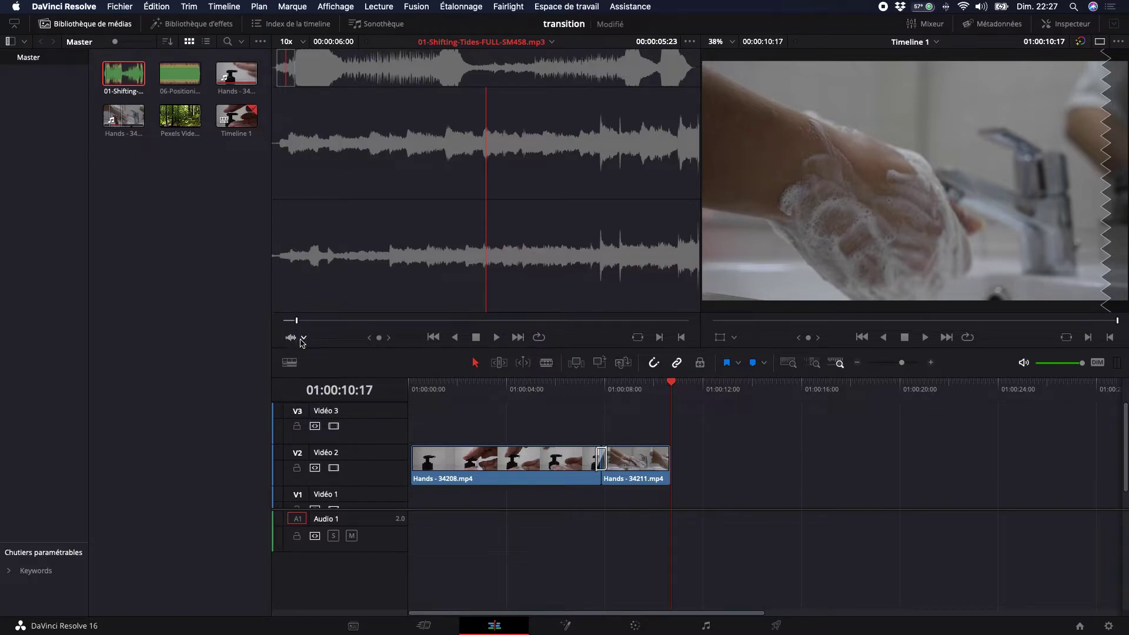
pyautogui.click(302, 340)
pyautogui.click(305, 355)
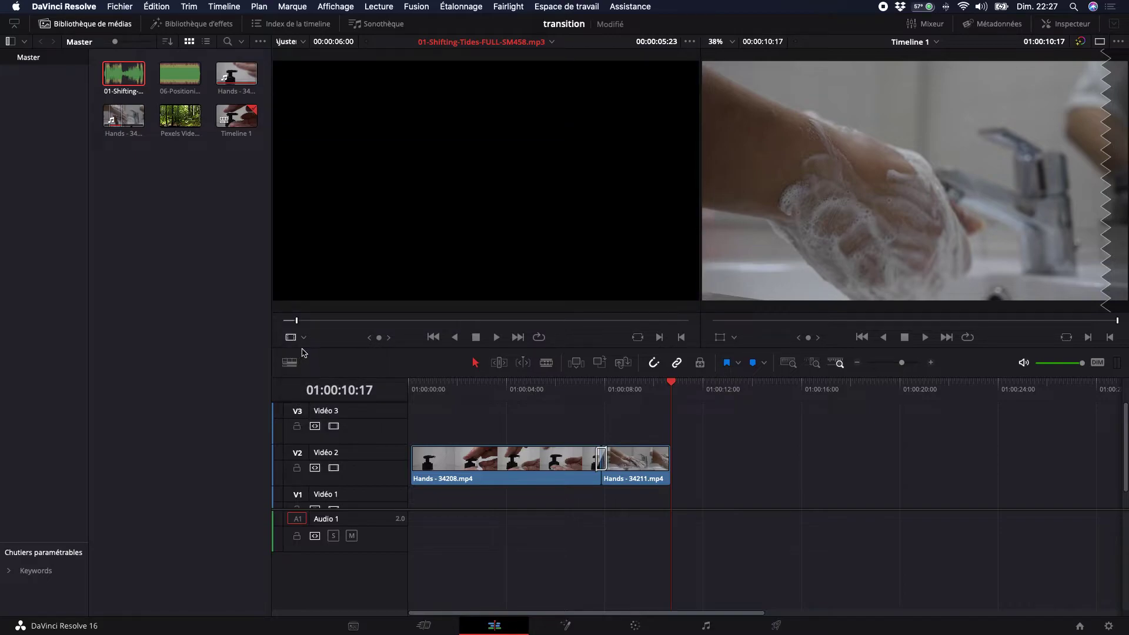
pyautogui.click(304, 339)
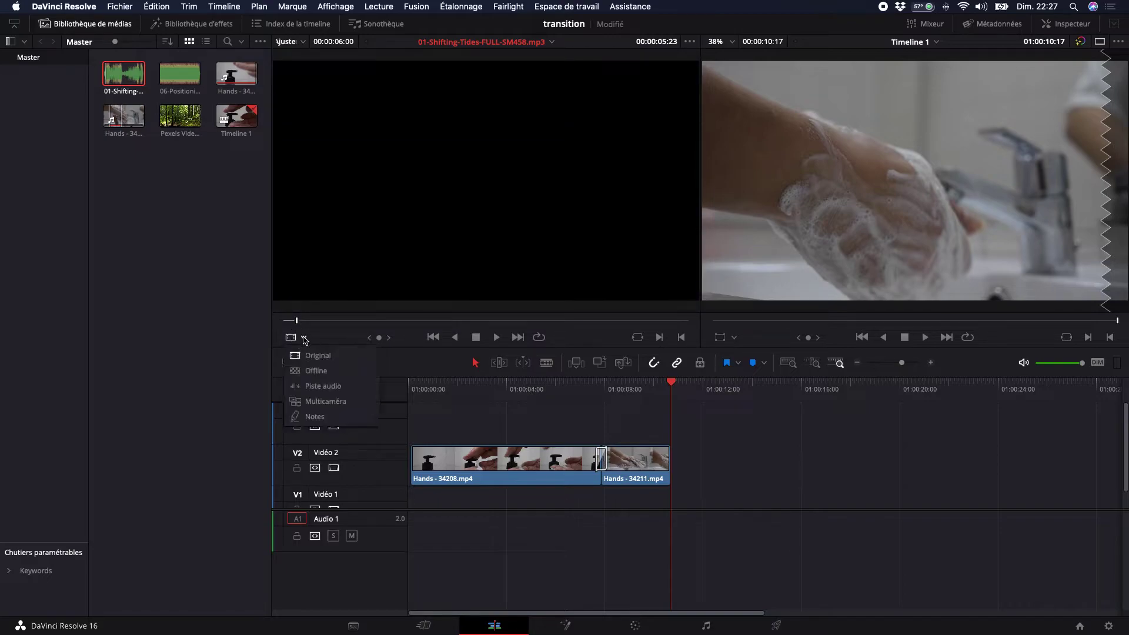
pyautogui.click(308, 370)
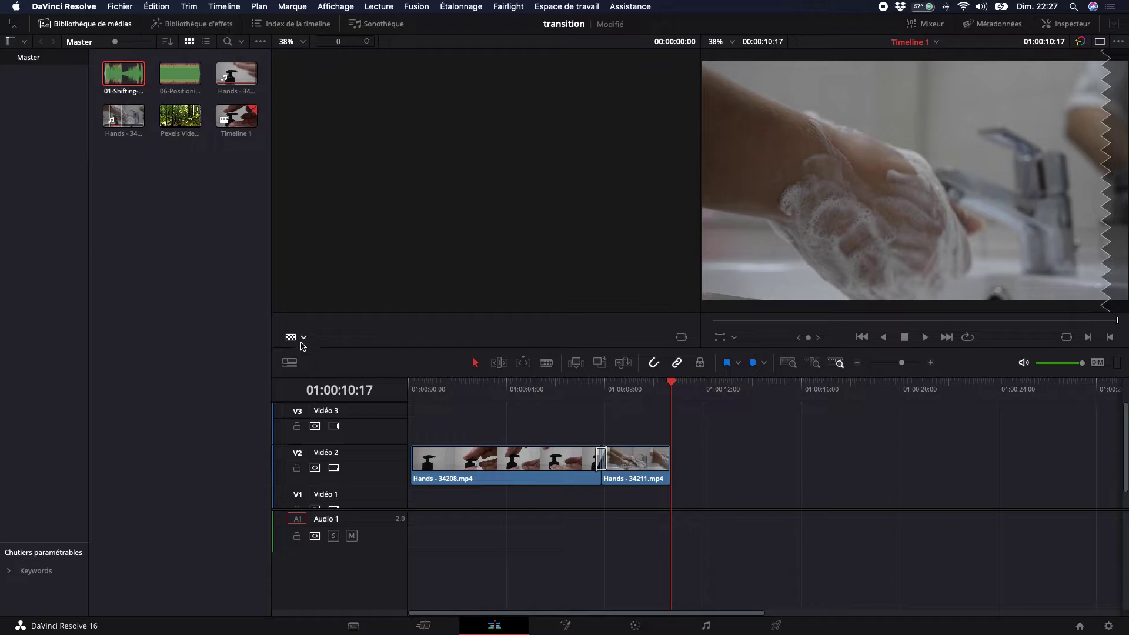
pyautogui.click(303, 342)
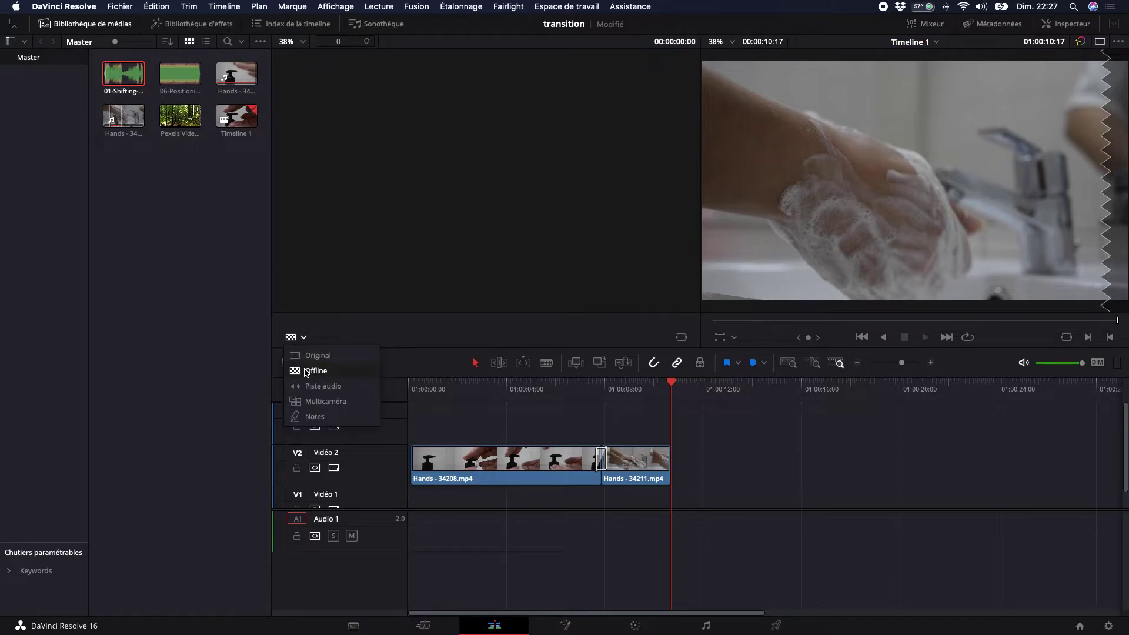
pyautogui.click(311, 387)
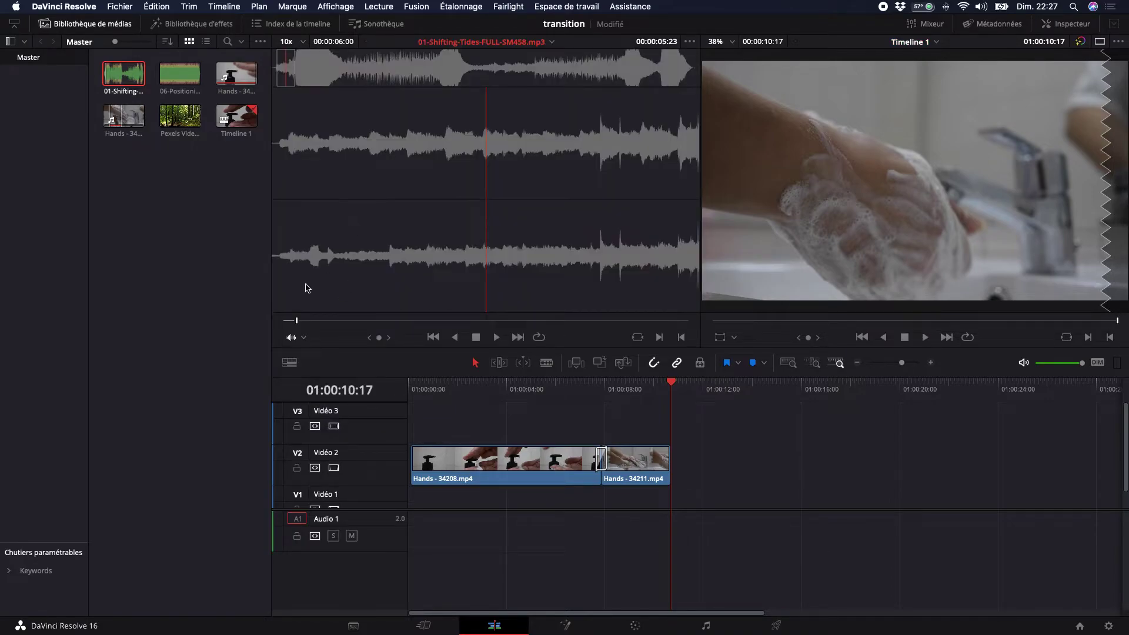
# Return the source track to its beginning and place the marked six-second excerpt at the start of Audio 1
pyautogui.moveTo(281, 74); pyautogui.dragTo(273, 184)
pyautogui.moveTo(479, 274); pyautogui.dragTo(411, 512)
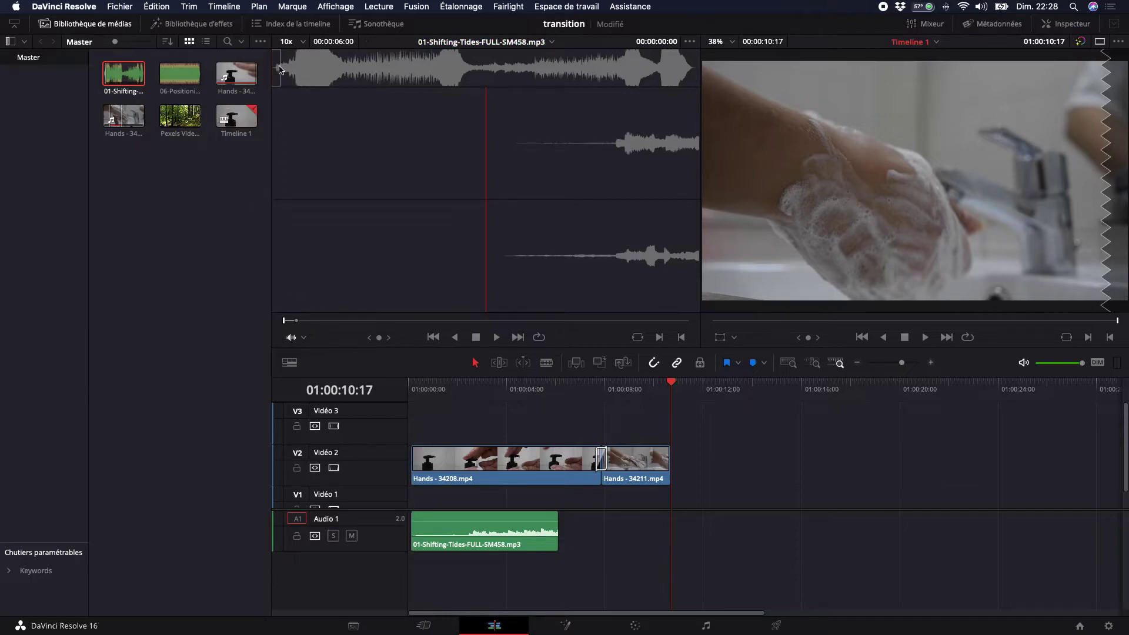
# Place a second copy of the audio excerpt further along Audio 1 and delete it again
pyautogui.moveTo(280, 70); pyautogui.dragTo(293, 147)
pyautogui.press('Home')
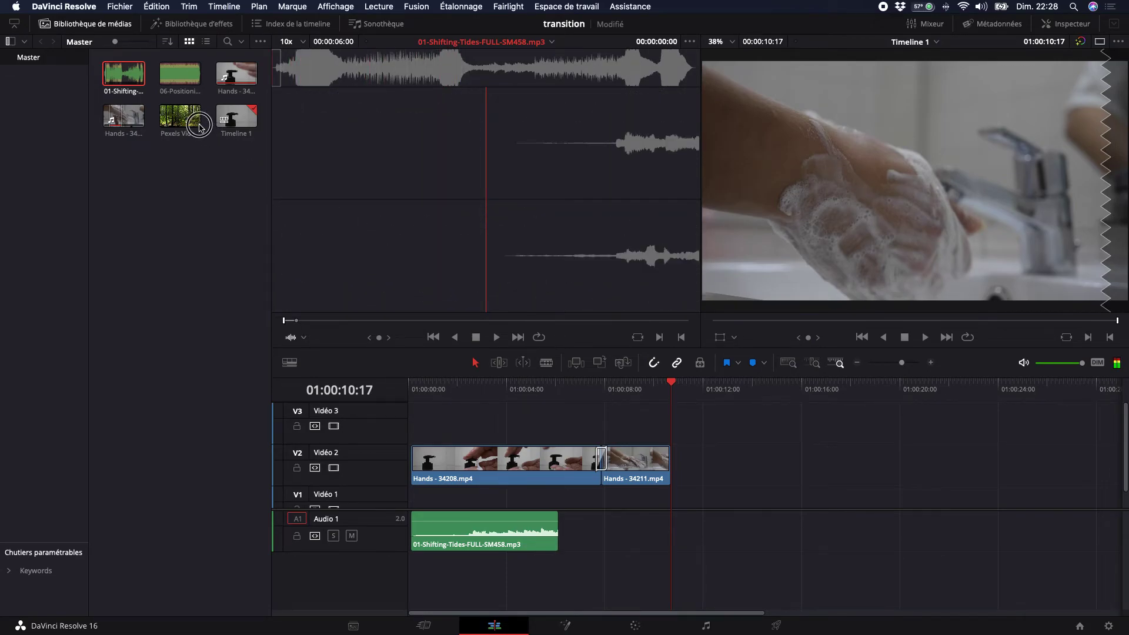
pyautogui.moveTo(280, 66); pyautogui.dragTo(643, 527)
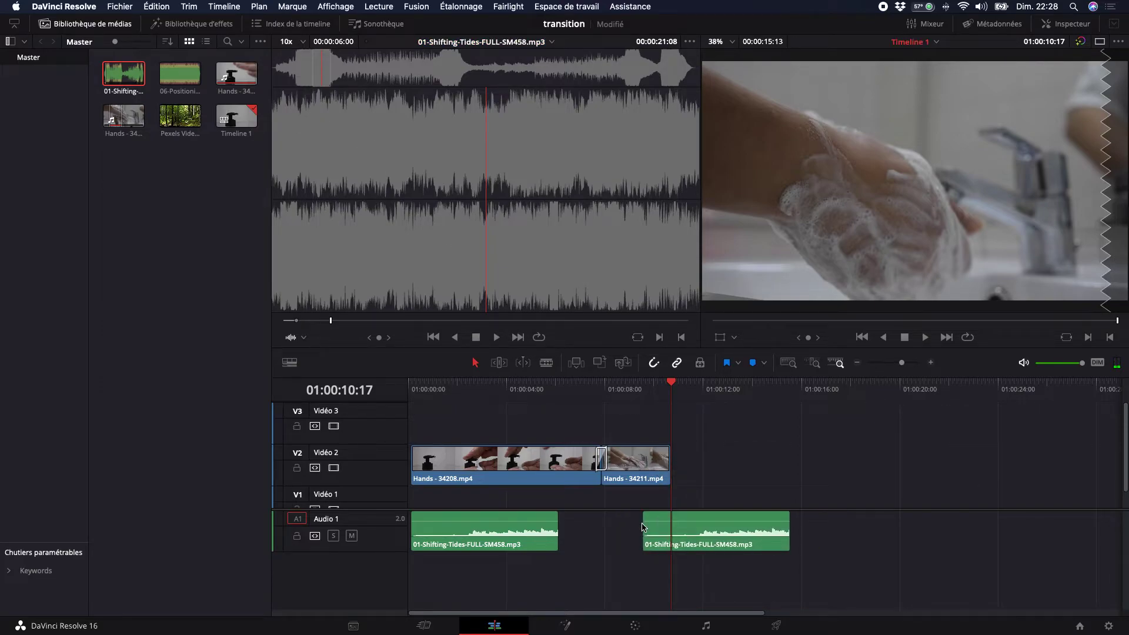
pyautogui.click(711, 526)
pyautogui.press('BackSpace')
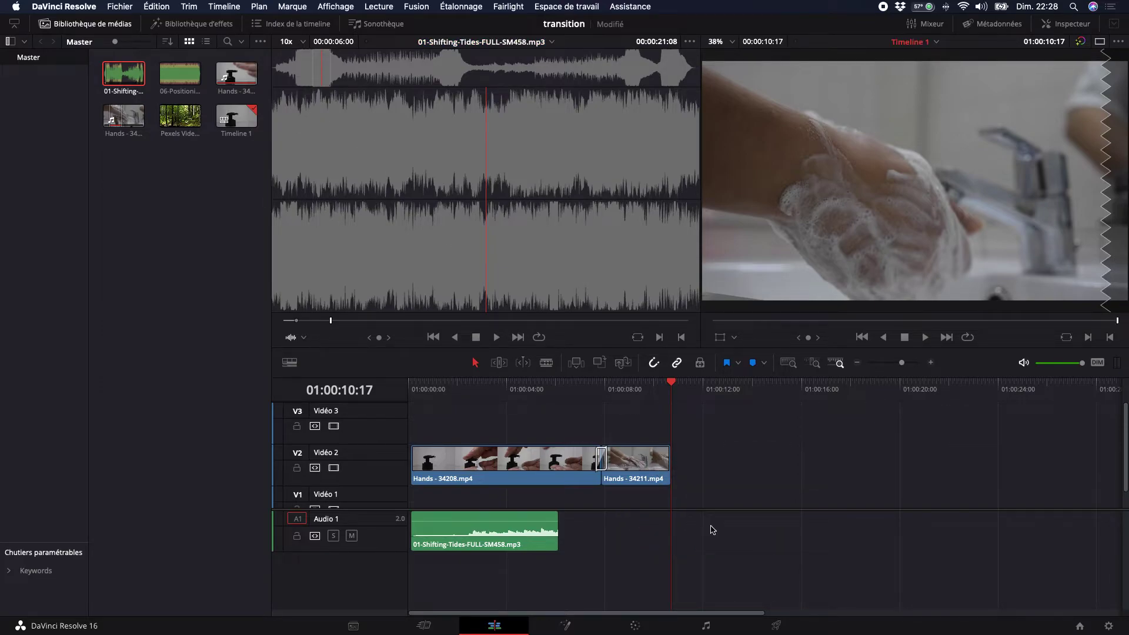
# Play the timeline from its start and extend the music clip's end on Audio 1 to the cut between the two video clips
pyautogui.click(410, 387)
pyautogui.press('space')
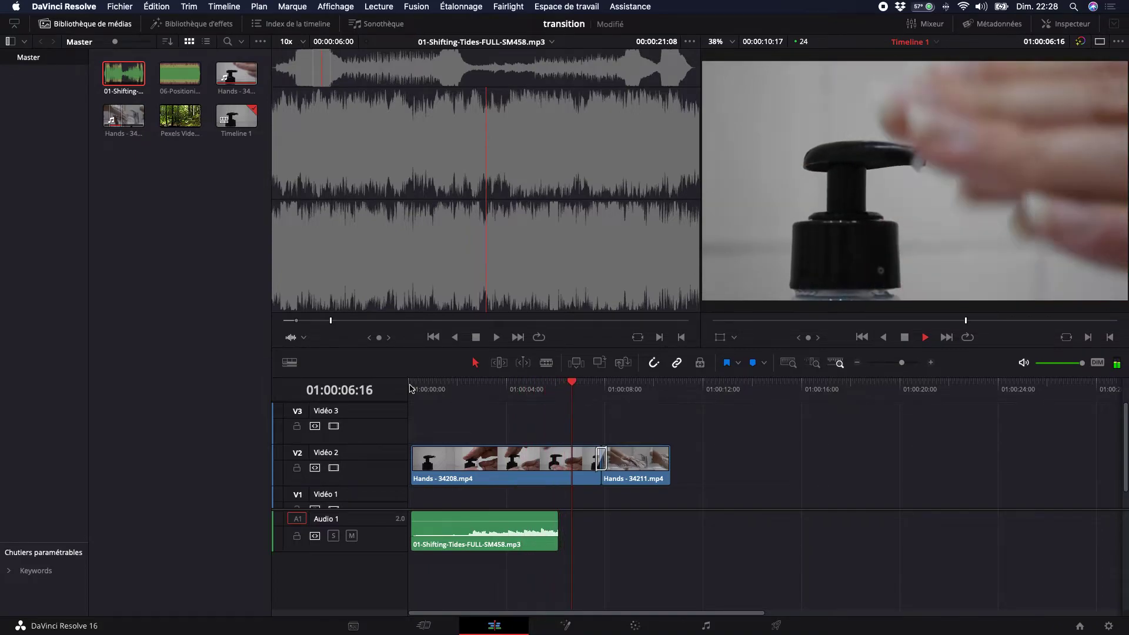
pyautogui.press('space')
pyautogui.moveTo(558, 529); pyautogui.dragTo(601, 532)
# Play the timeline with music from its start, and replay it from 01:00:05:16 across the transition
pyautogui.click(415, 389)
pyautogui.press('space')
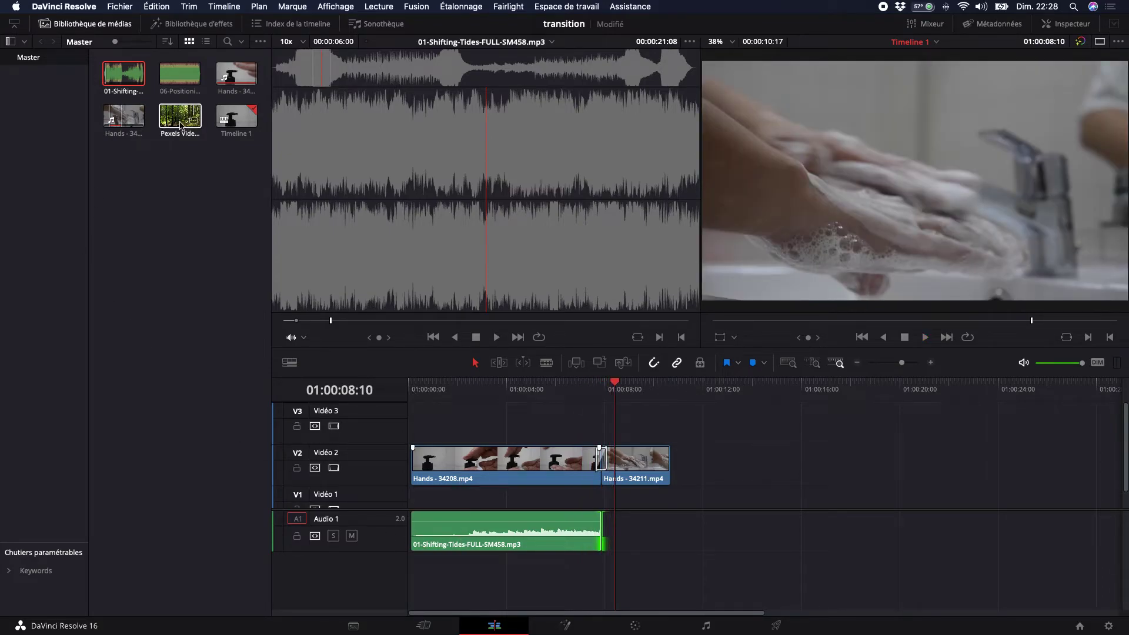
pyautogui.moveTo(622, 387); pyautogui.dragTo(547, 415)
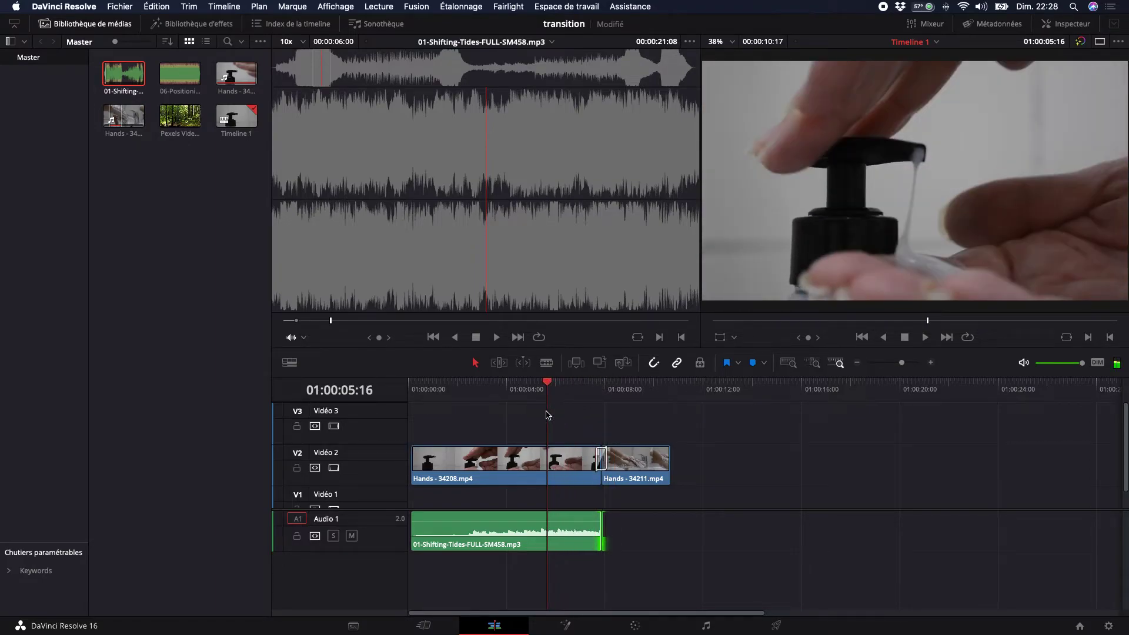
pyautogui.press('space')
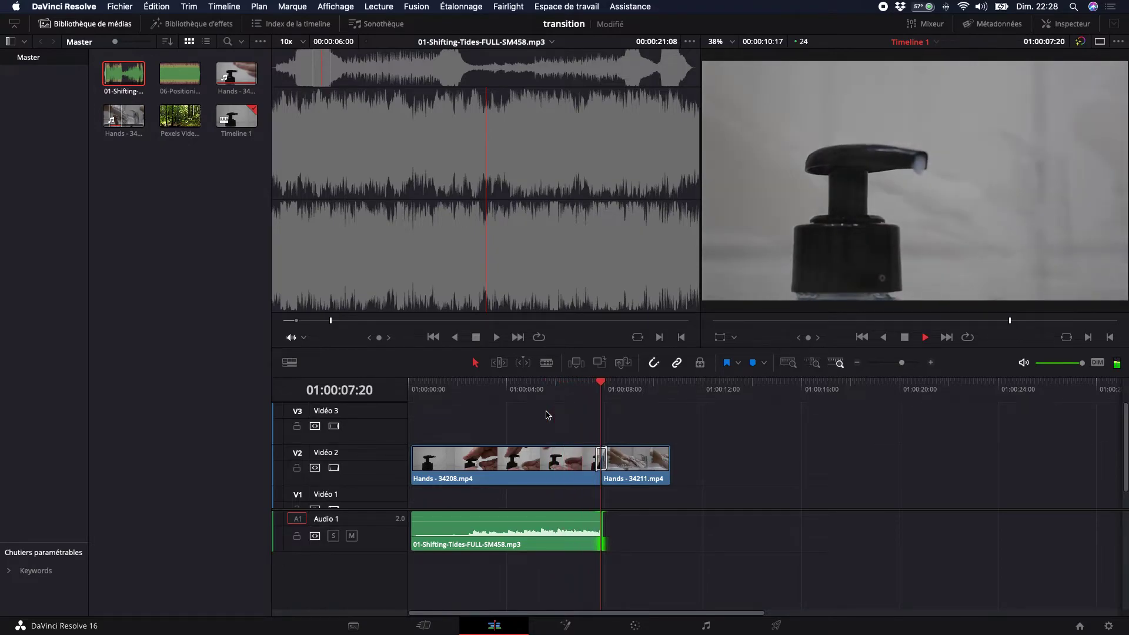
pyautogui.press('space')
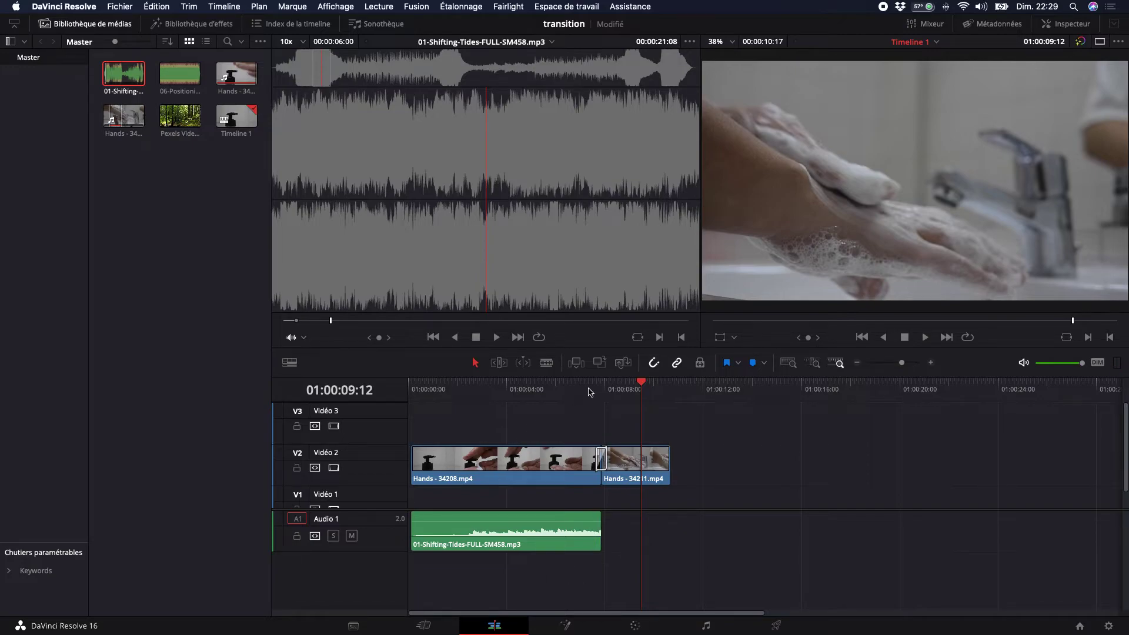
# Move the playhead back to shortly before the transition and replay the passage where the music ends at the cut
pyautogui.moveTo(635, 385); pyautogui.dragTo(544, 424)
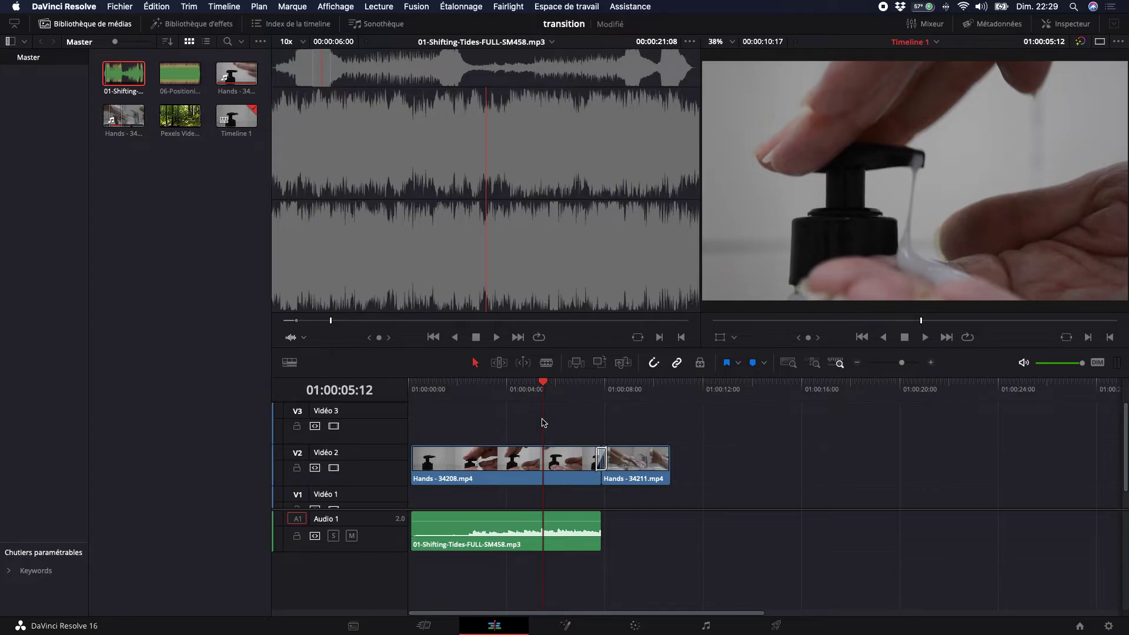
pyautogui.moveTo(545, 386); pyautogui.dragTo(580, 411)
pyautogui.press('space')
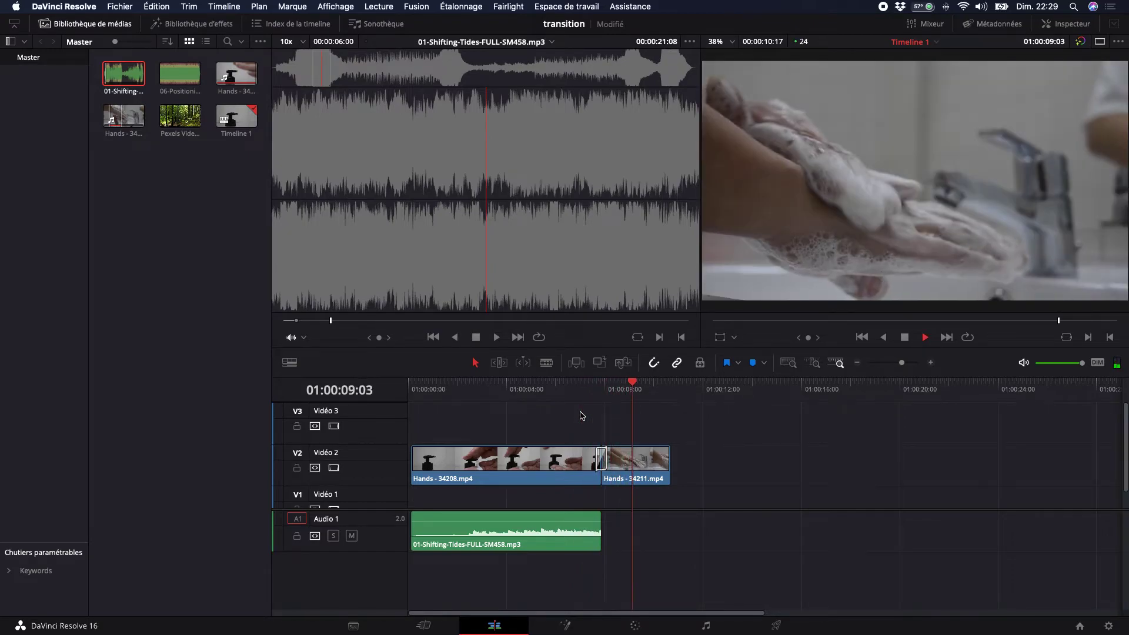
pyautogui.press('space')
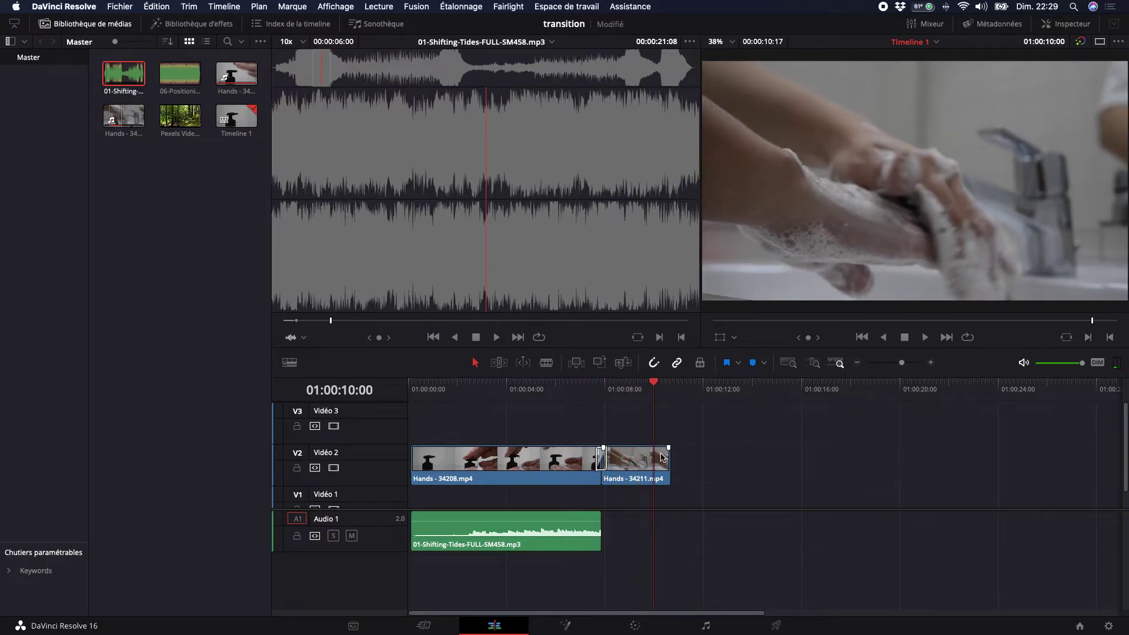
# Shift the second video clip later on Video 2, extend its start back to the first clip, and reapply the Fondu enchaîné transition at the cut
pyautogui.moveTo(616, 453); pyautogui.dragTo(640, 454)
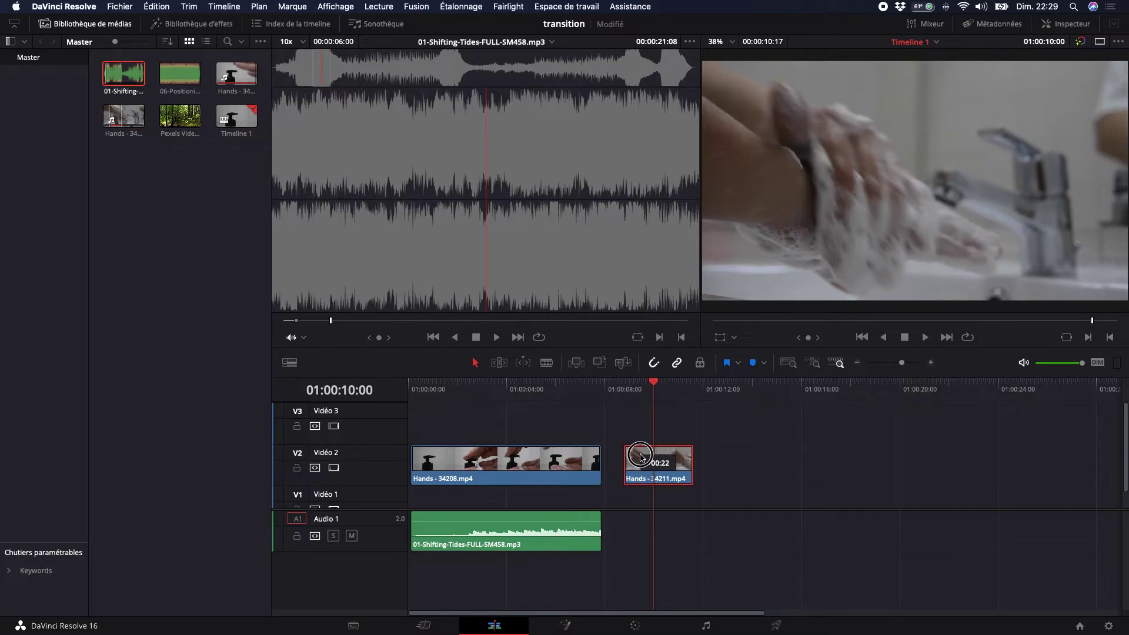
pyautogui.moveTo(627, 460); pyautogui.dragTo(603, 460)
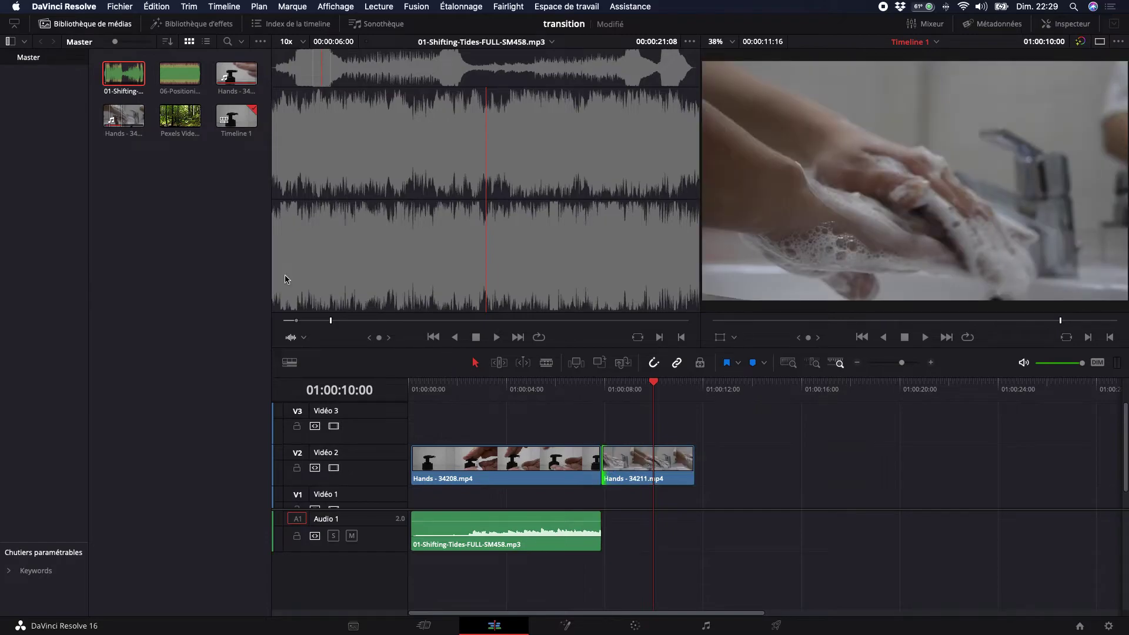
pyautogui.click(192, 27)
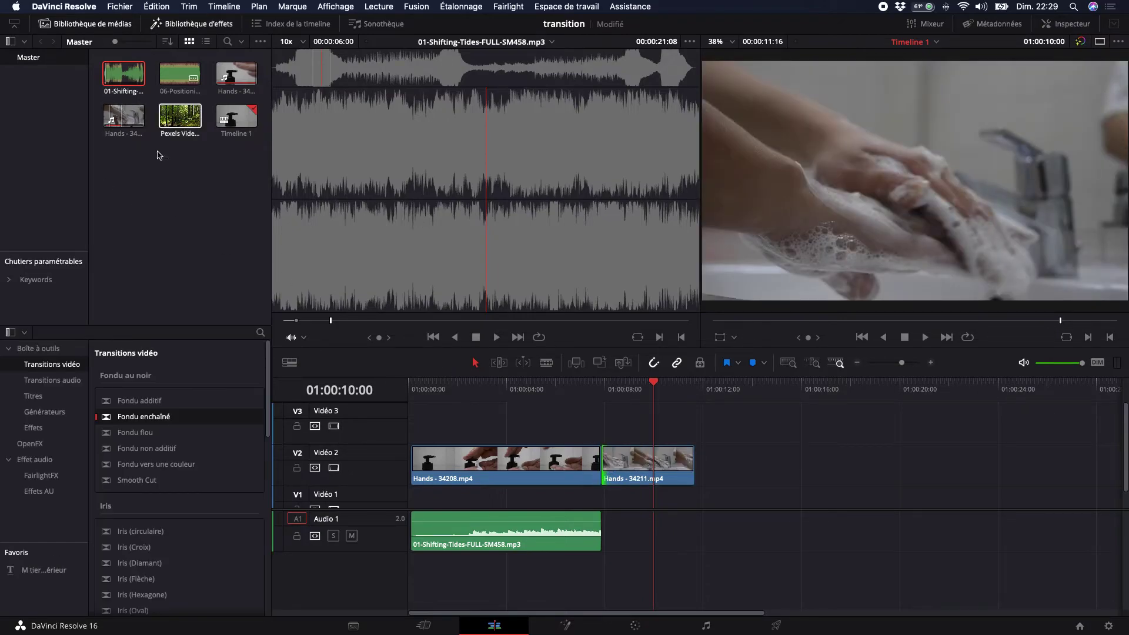
pyautogui.moveTo(131, 422); pyautogui.dragTo(595, 456)
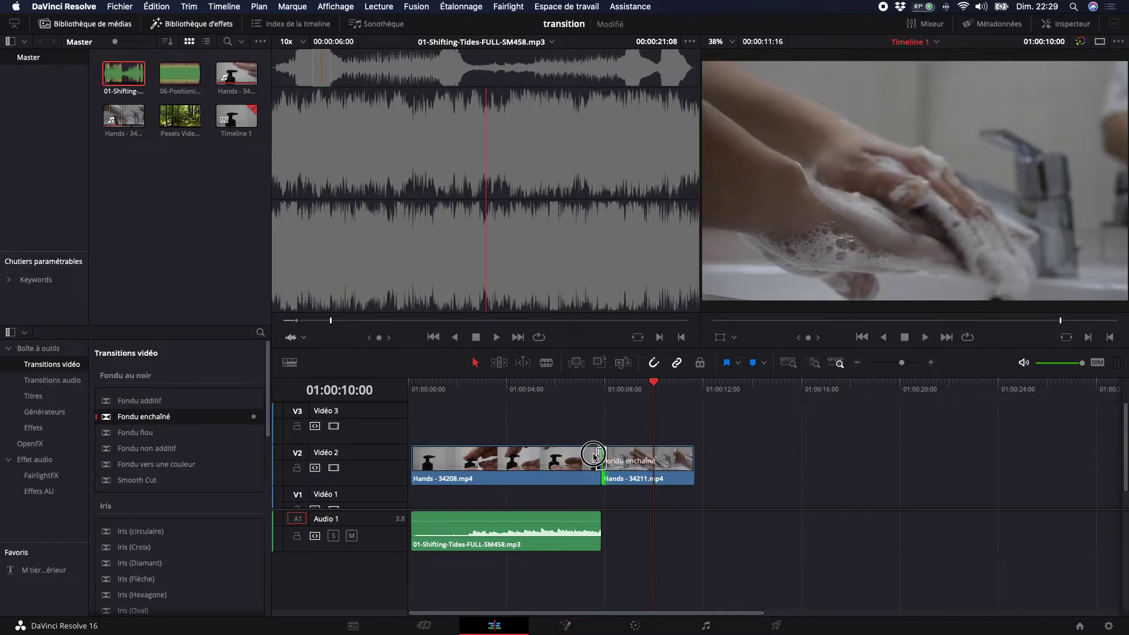
# Play the timeline across the renewed video transition to check the cross dissolve and the section without music
pyautogui.moveTo(650, 382); pyautogui.dragTo(464, 386)
pyautogui.press('space')
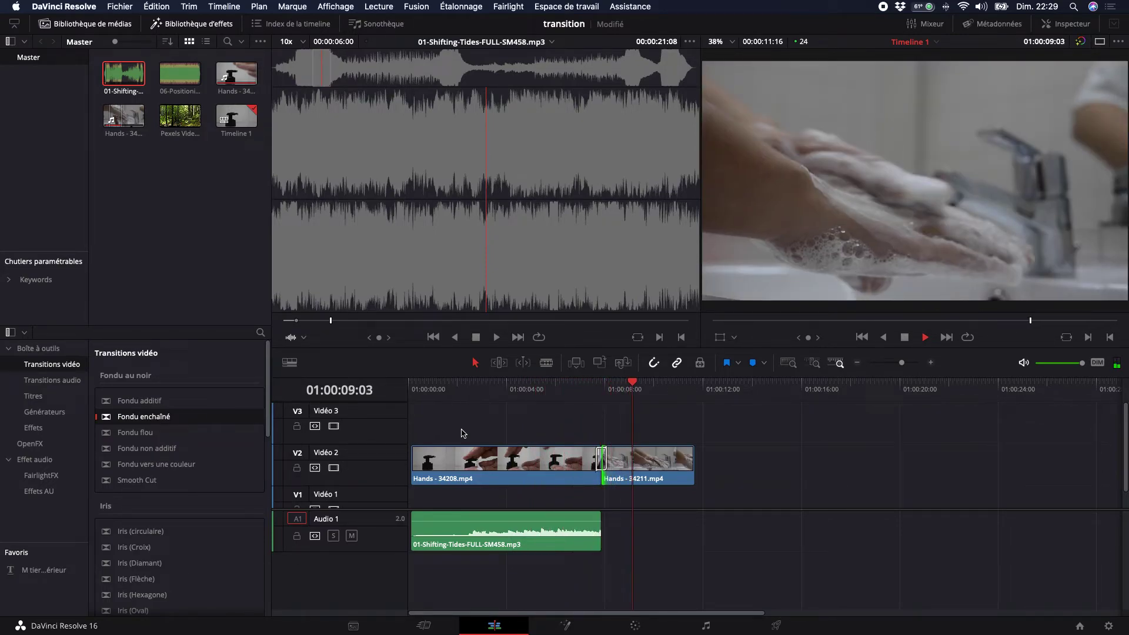
pyautogui.press('space')
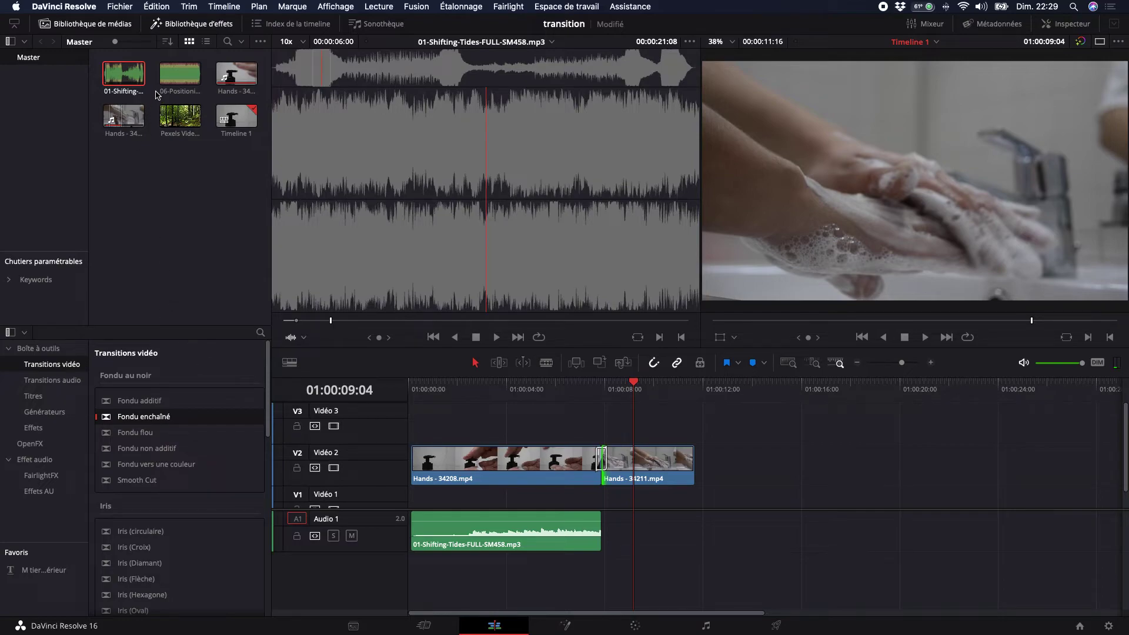
# Preview the 06-Positioning music file, mark an excerpt with its end at 00:00:07:18, and place it on Audio 1 directly after the first music clip
pyautogui.click(170, 73)
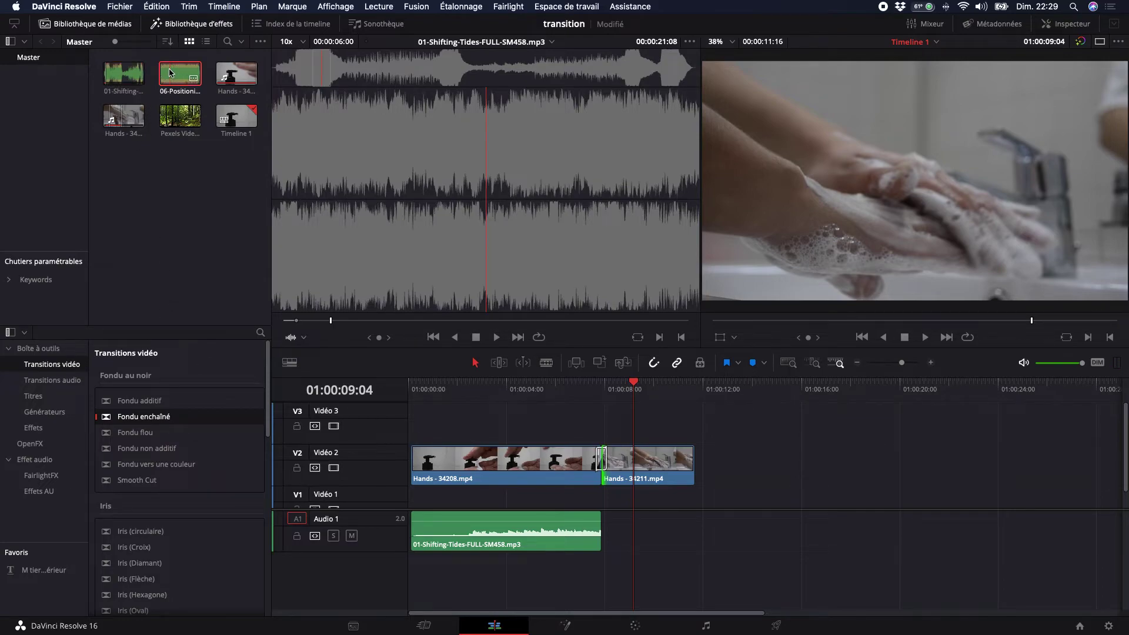
pyautogui.press('space')
pyautogui.doubleClick(170, 73)
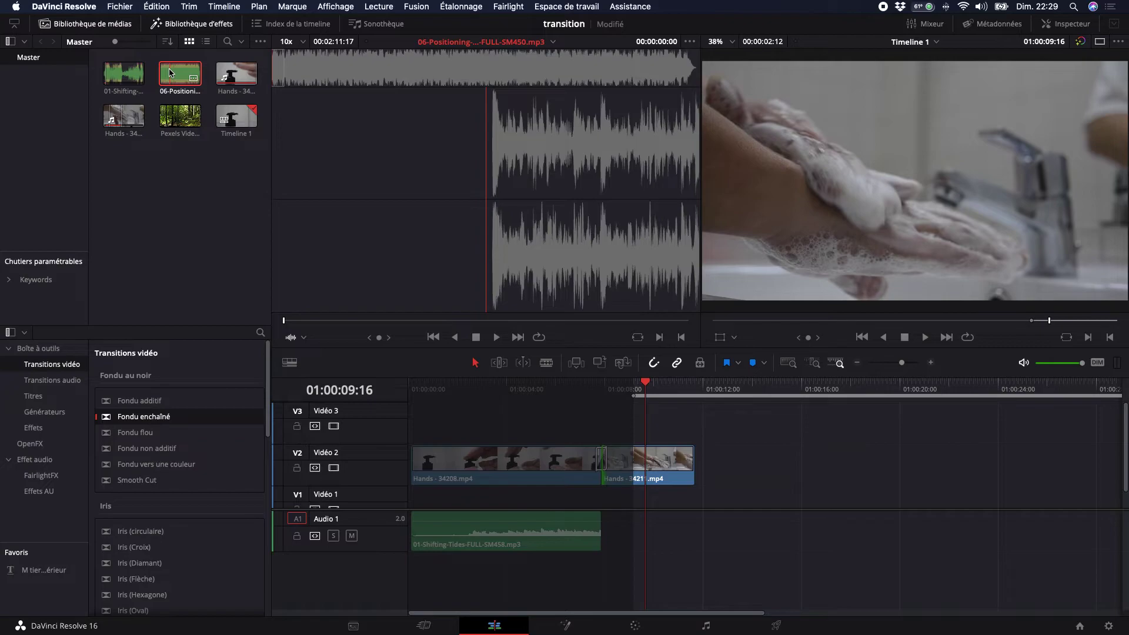
pyautogui.press('space')
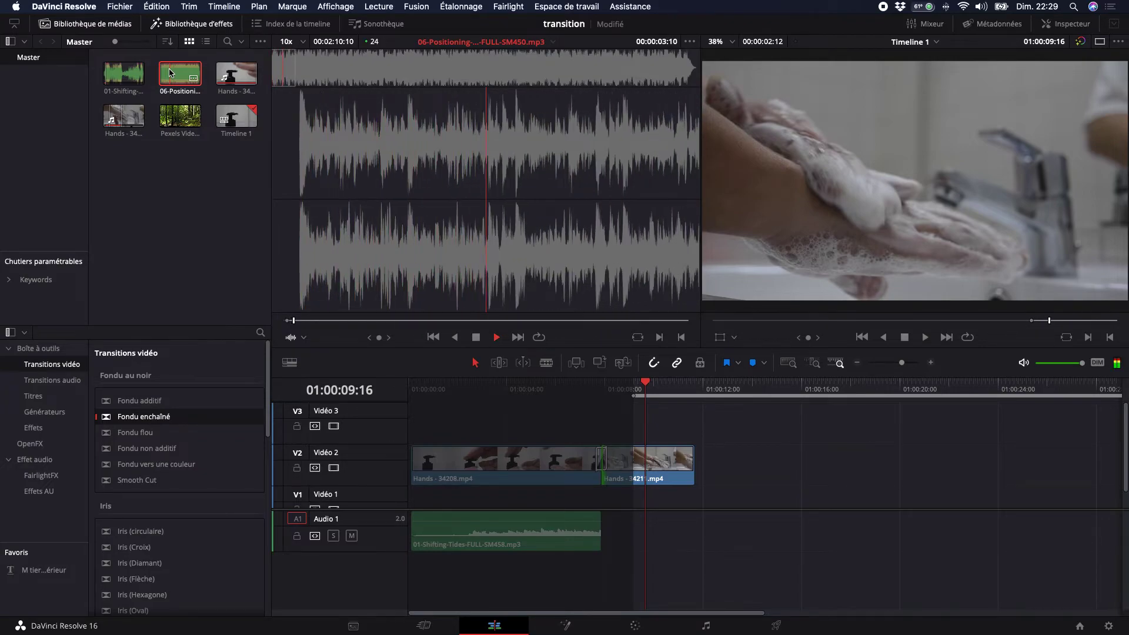
pyautogui.press('space')
pyautogui.press('space')
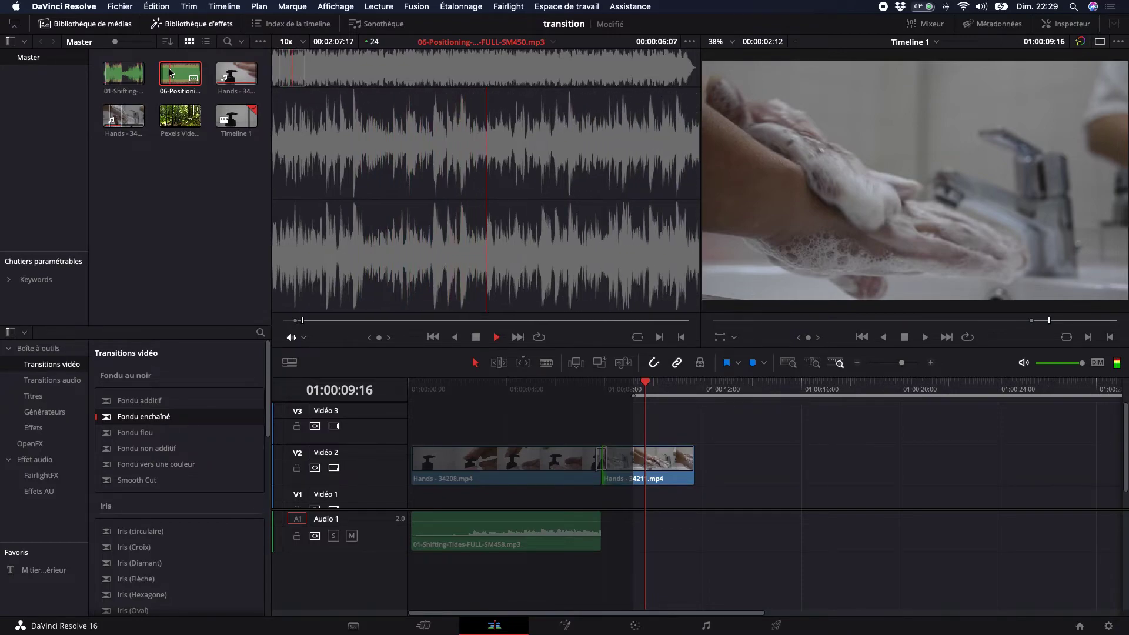
pyautogui.press('space')
pyautogui.press('o')
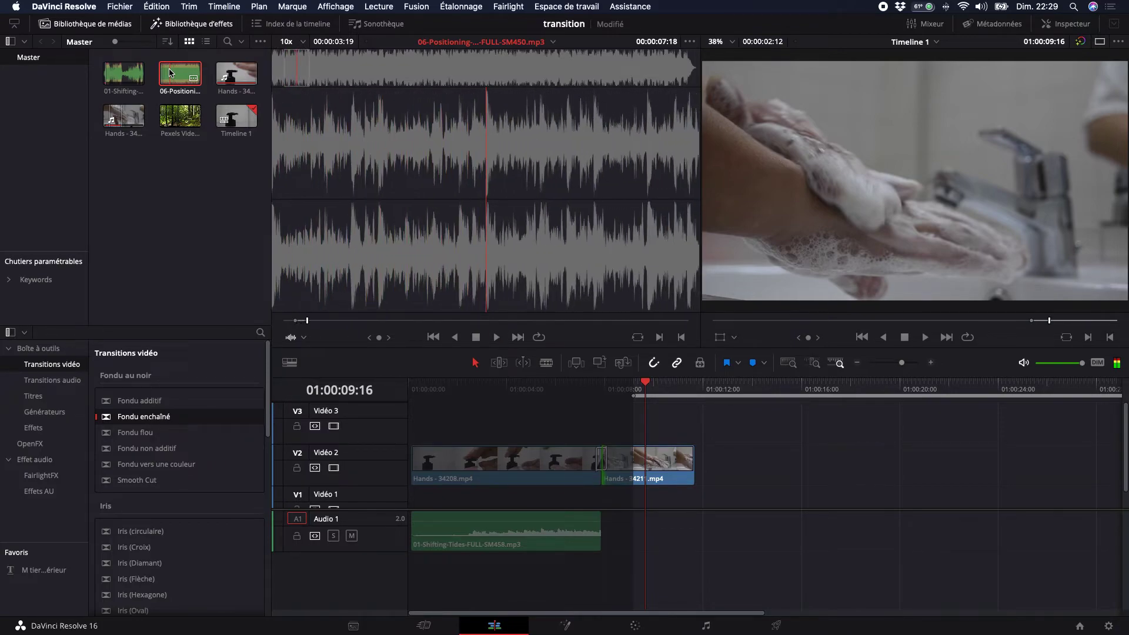
pyautogui.moveTo(508, 473); pyautogui.dragTo(601, 539)
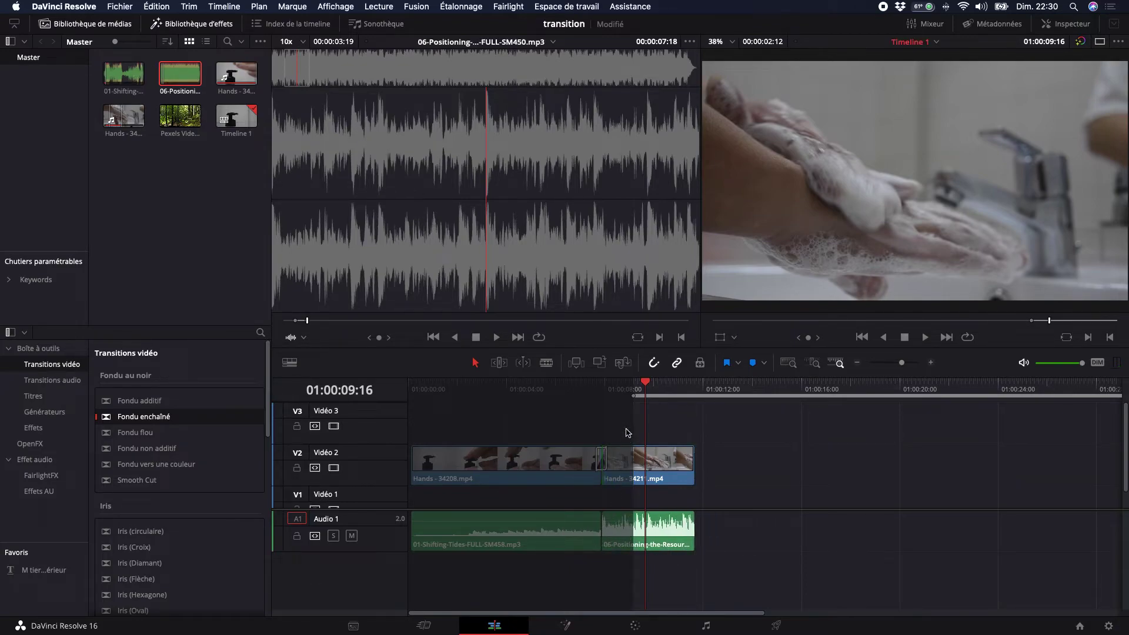
# Add the Fondu enchaîné -3 dB audio transition at the cut between the two music clips and play the passage
pyautogui.moveTo(644, 394); pyautogui.dragTo(585, 405)
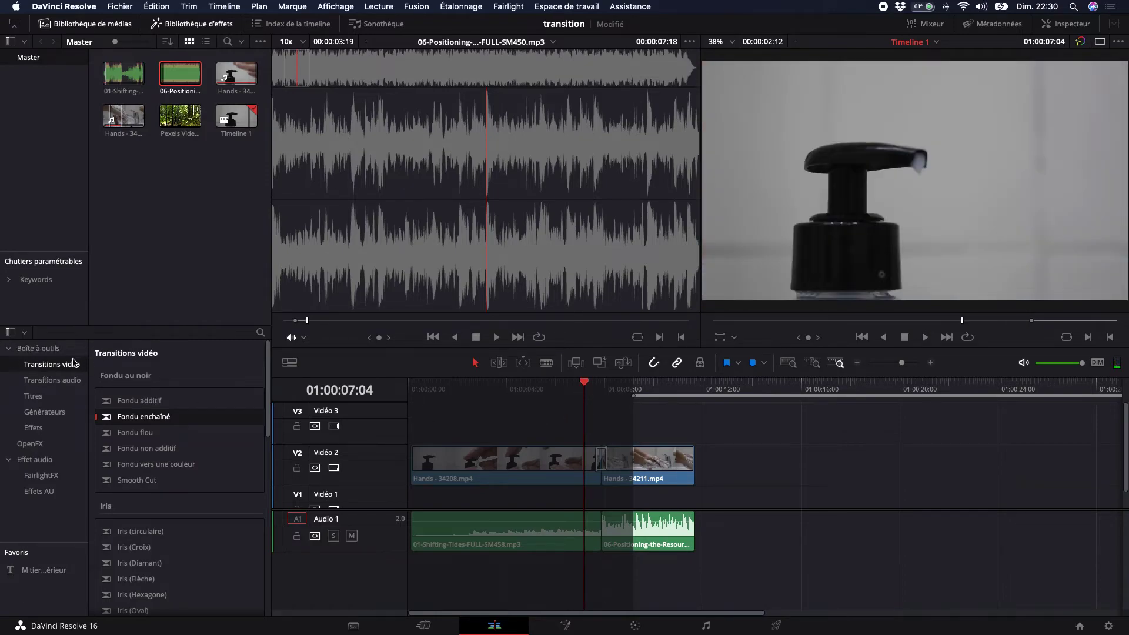
pyautogui.click(54, 381)
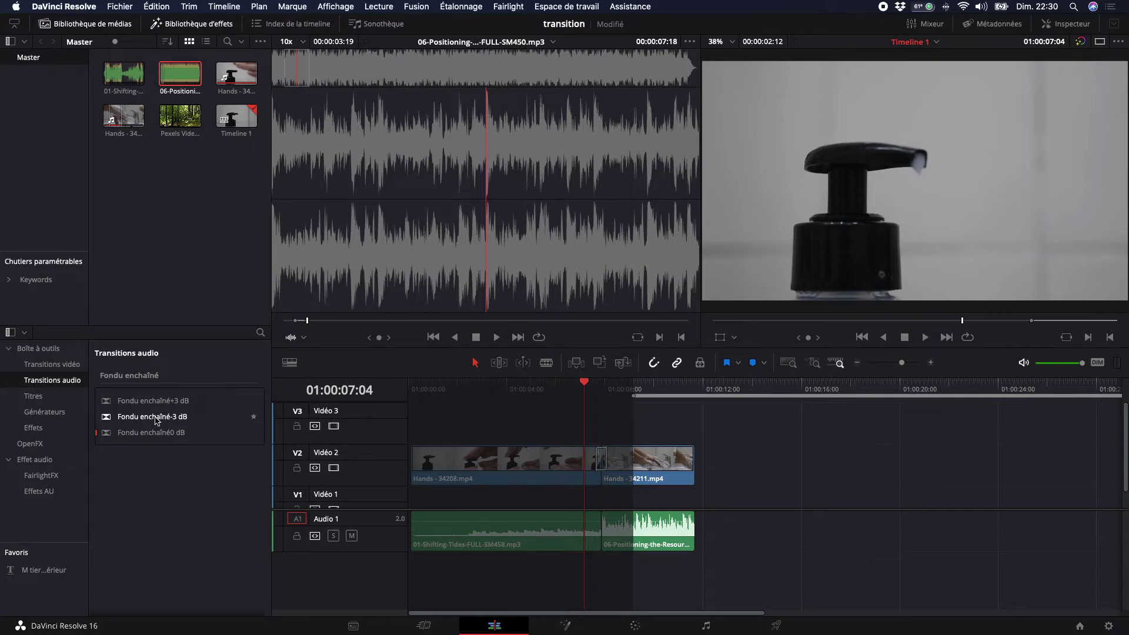
pyautogui.moveTo(157, 421); pyautogui.dragTo(595, 526)
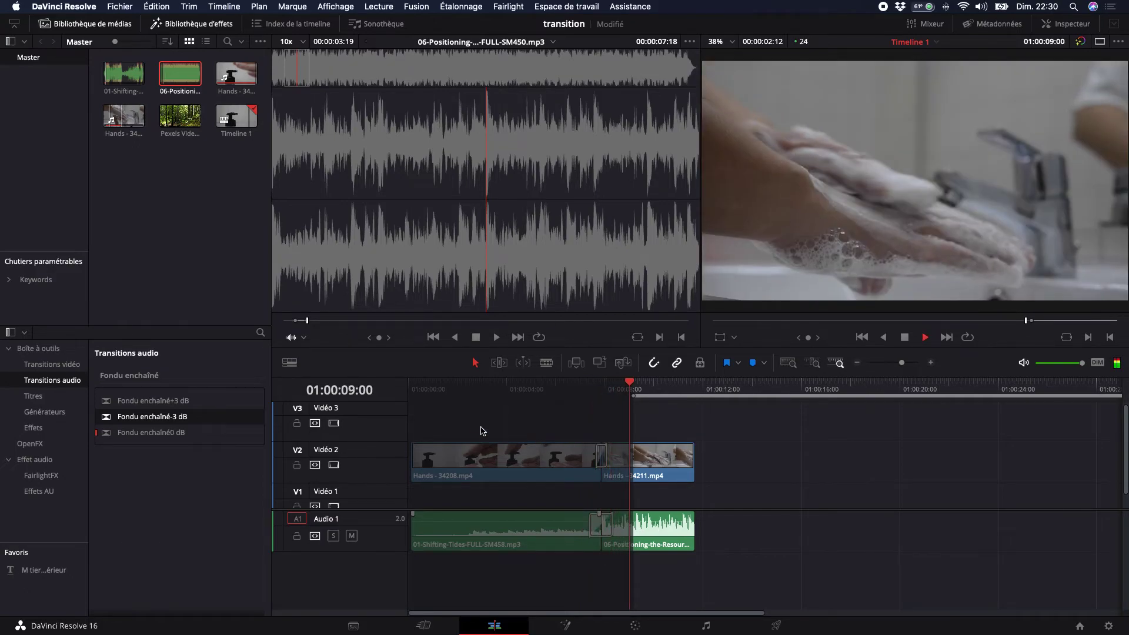
pyautogui.click(462, 388)
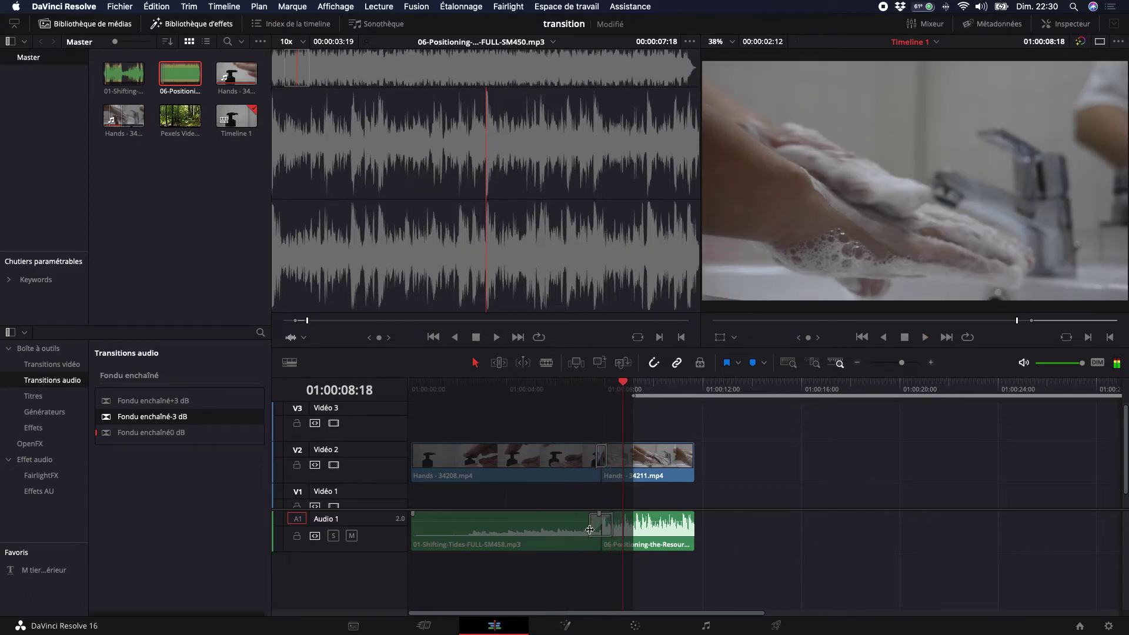
# Lengthen the audio crossfade around the cut between the music clips and try extending the start of the video cross dissolve
pyautogui.moveTo(590, 530); pyautogui.dragTo(555, 548)
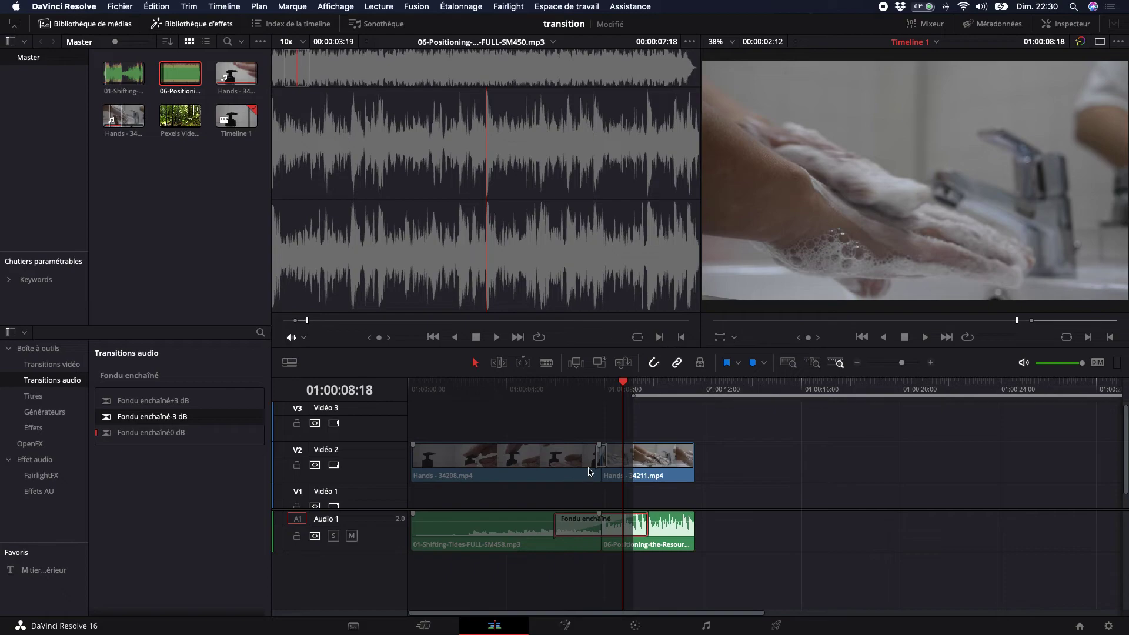
pyautogui.moveTo(597, 463); pyautogui.dragTo(582, 466)
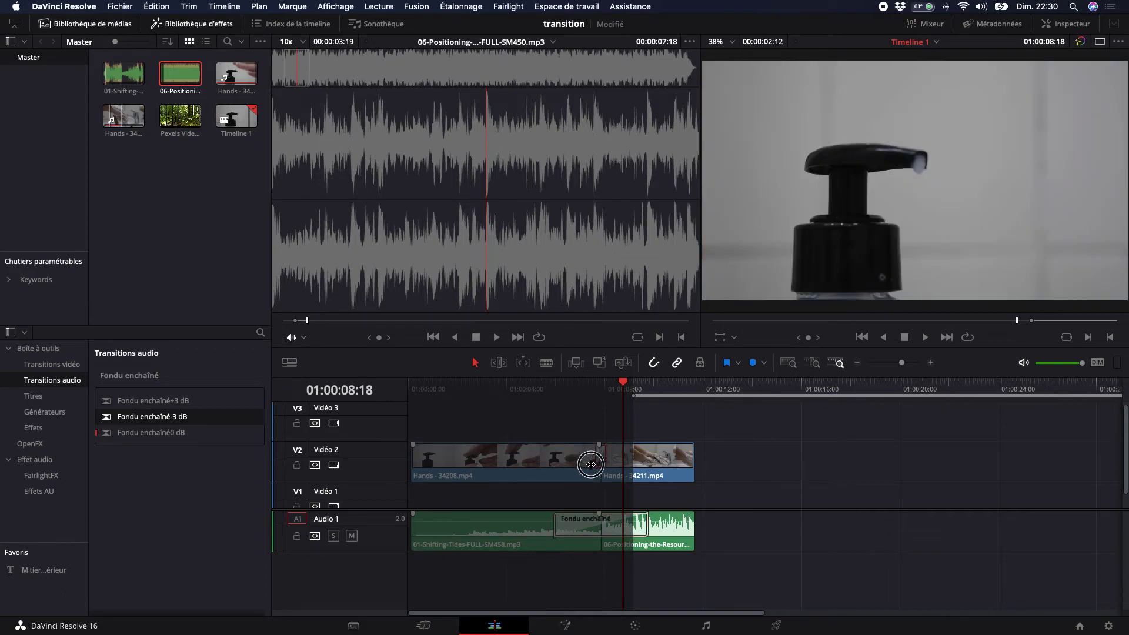
# Replay the whole timeline from its start to check the video and audio transitions, and return the playhead to 01:00:00:00
pyautogui.moveTo(624, 383); pyautogui.dragTo(398, 425)
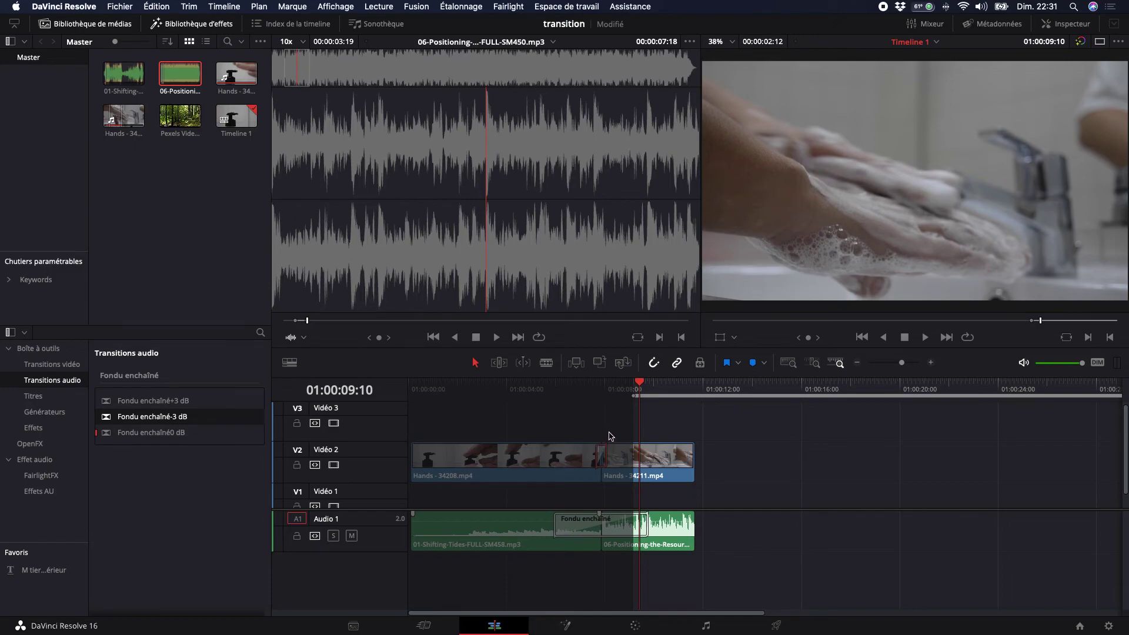
pyautogui.moveTo(641, 385); pyautogui.dragTo(395, 479)
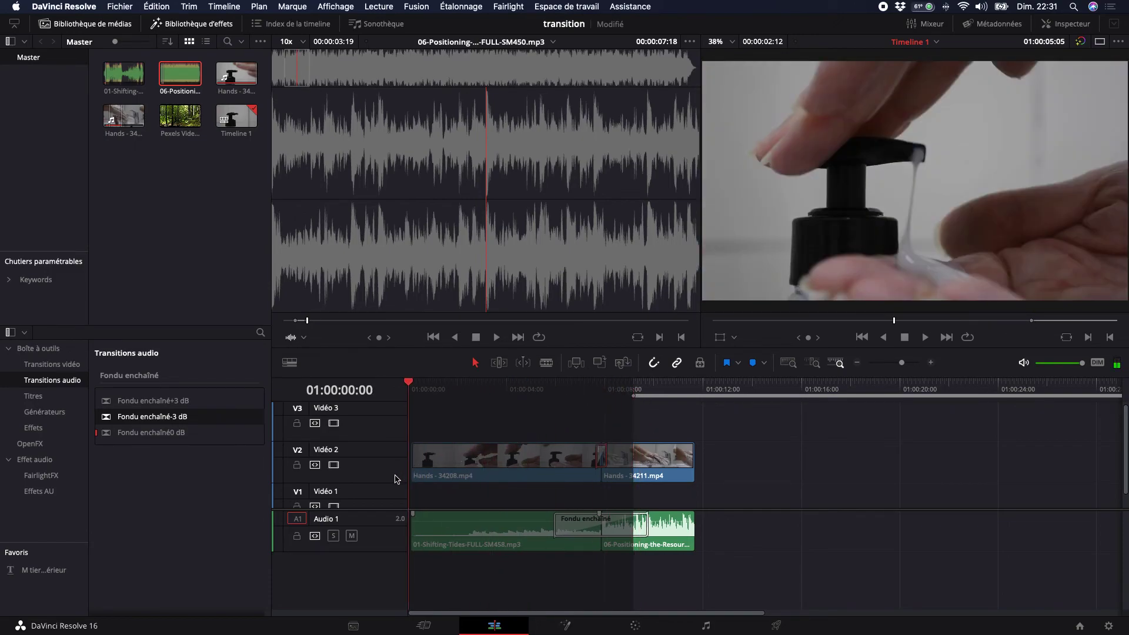
pyautogui.press('space')
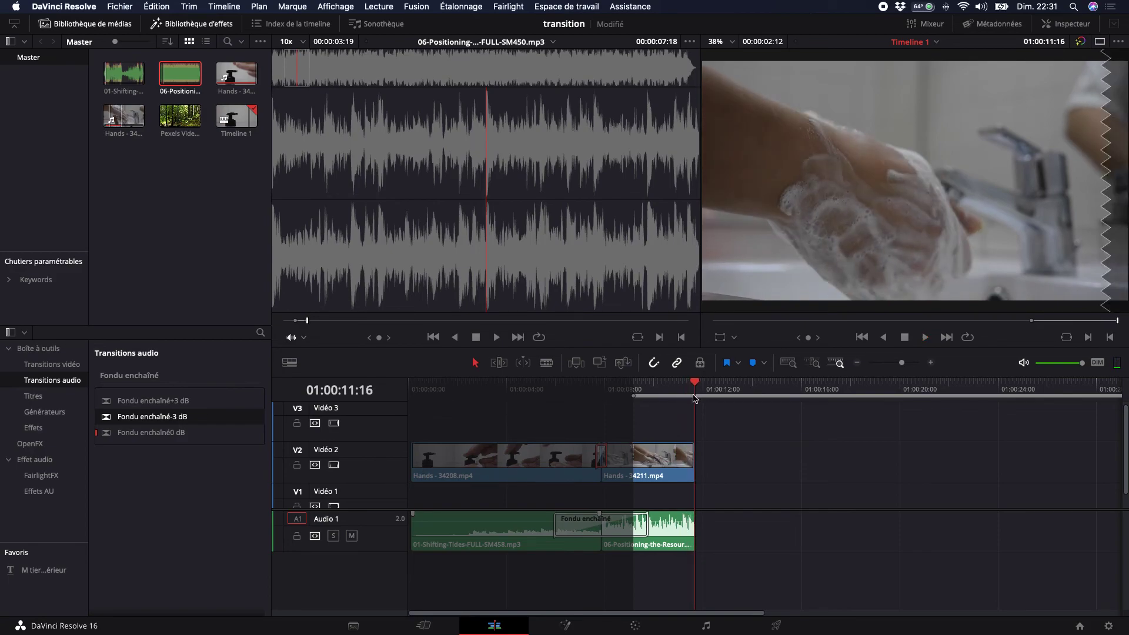
pyautogui.moveTo(690, 397); pyautogui.dragTo(410, 522)
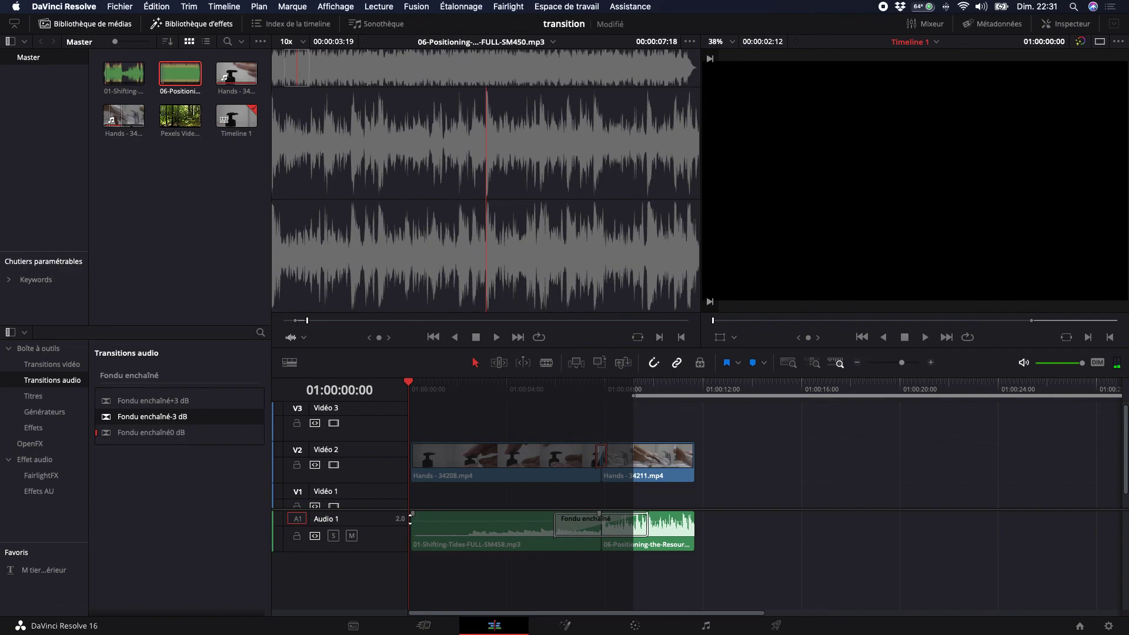
pyautogui.press('space')
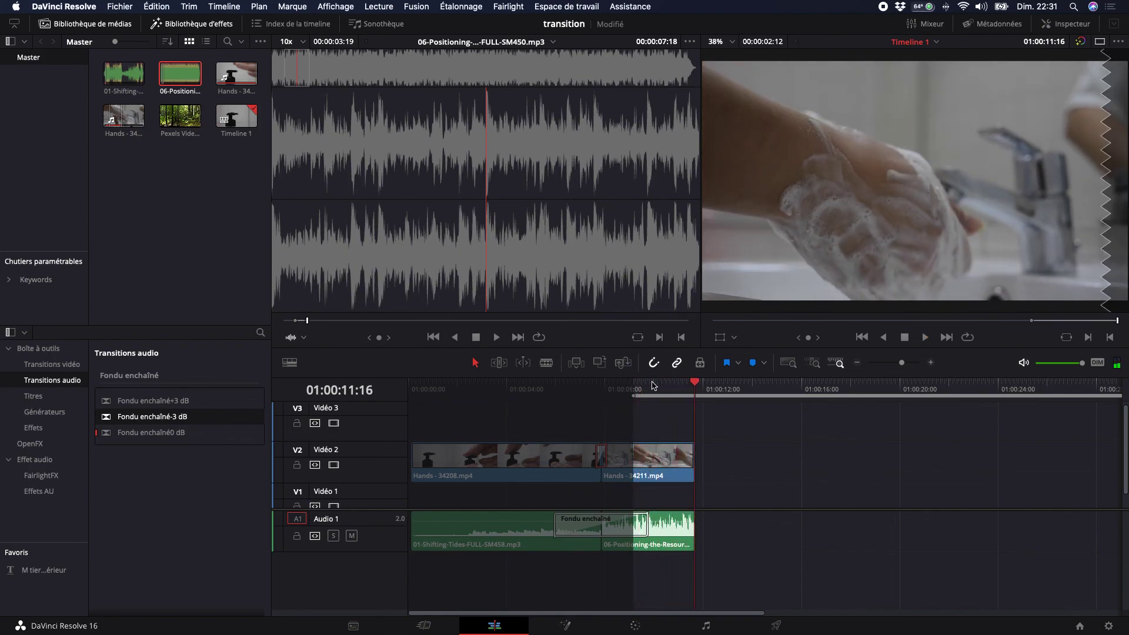
pyautogui.moveTo(698, 384); pyautogui.dragTo(333, 469)
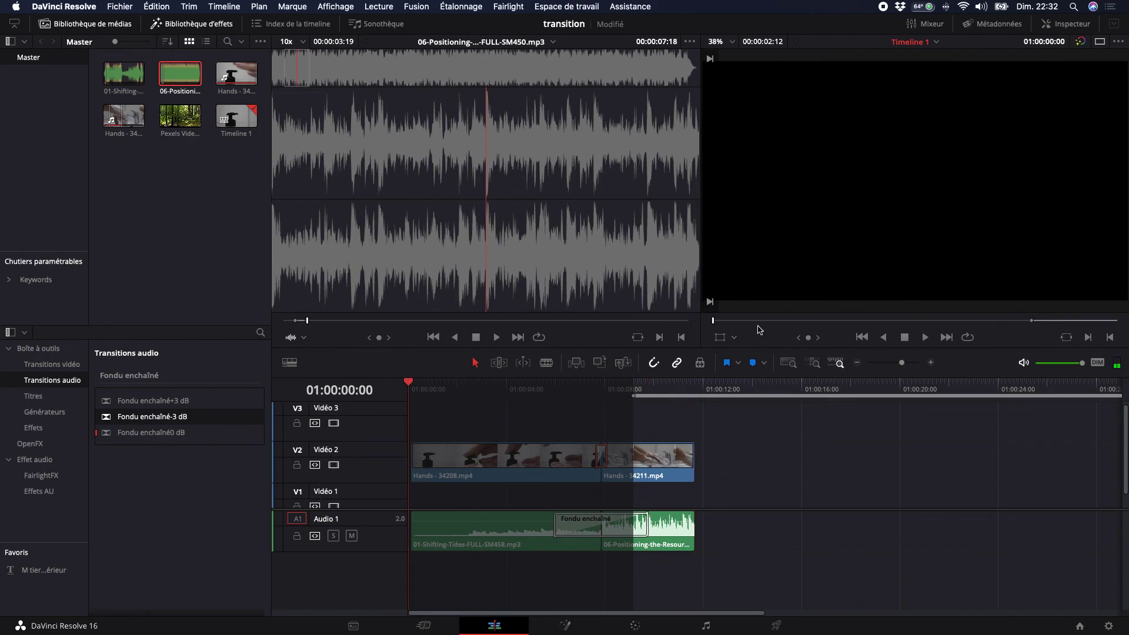